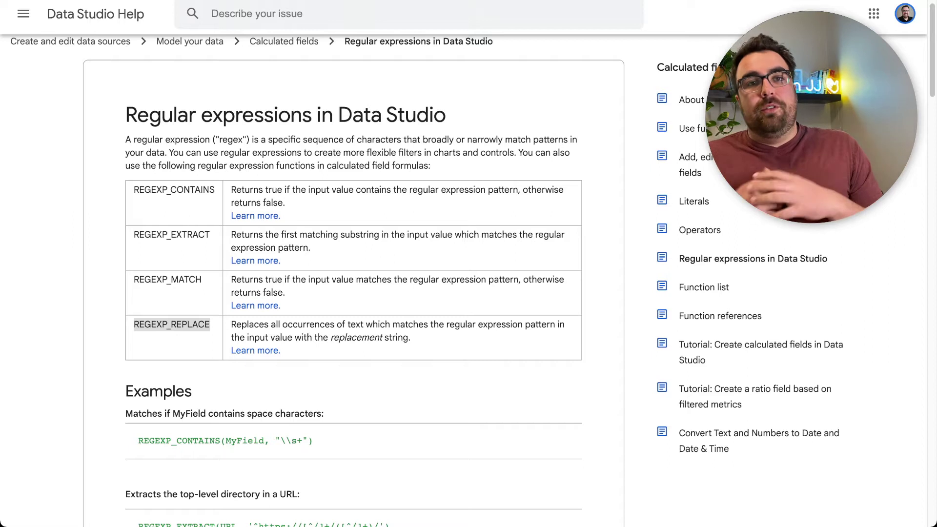
# Review the REGEXP_CONTAINS, REGEXP_EXTRACT, REGEXP_MATCH and REGEXP_REPLACE entries in the regular expressions help article.
pyautogui.doubleClick(171, 325)
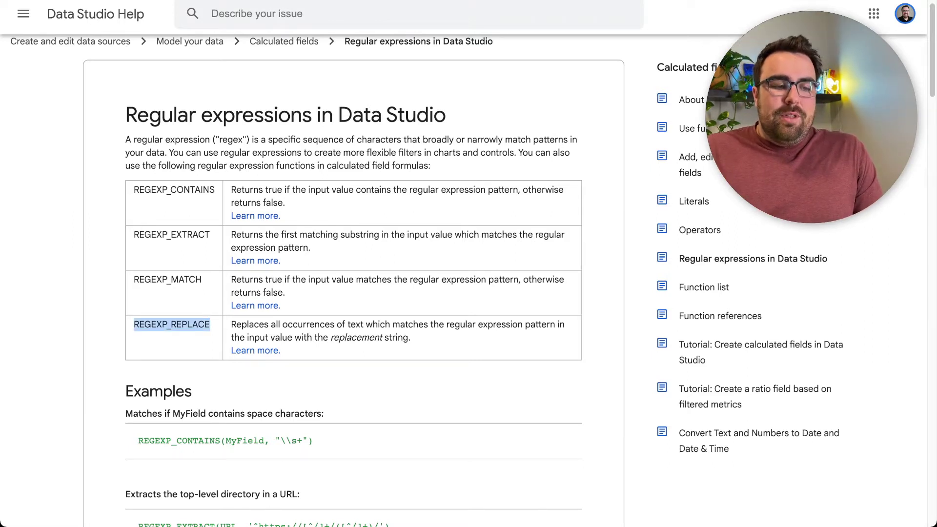
pyautogui.scroll(1, 420, 283)
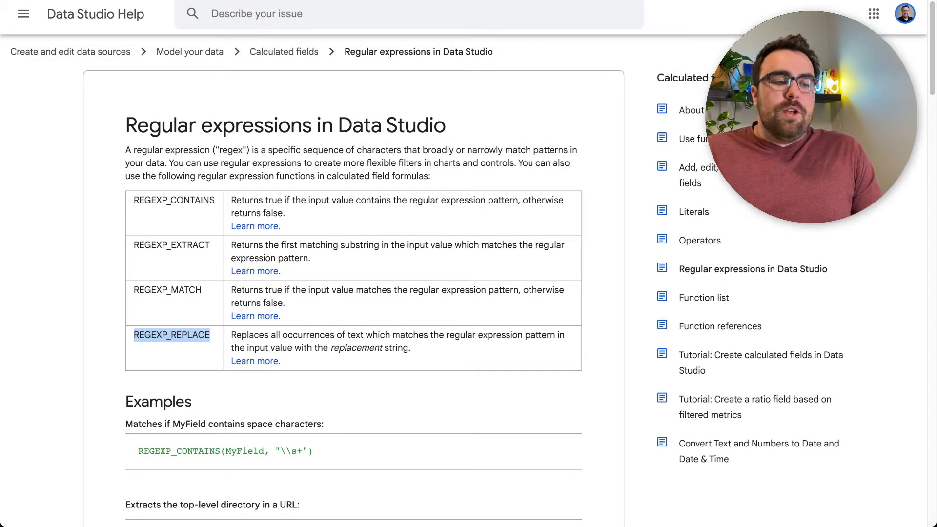
pyautogui.doubleClick(173, 200)
pyautogui.click(254, 217)
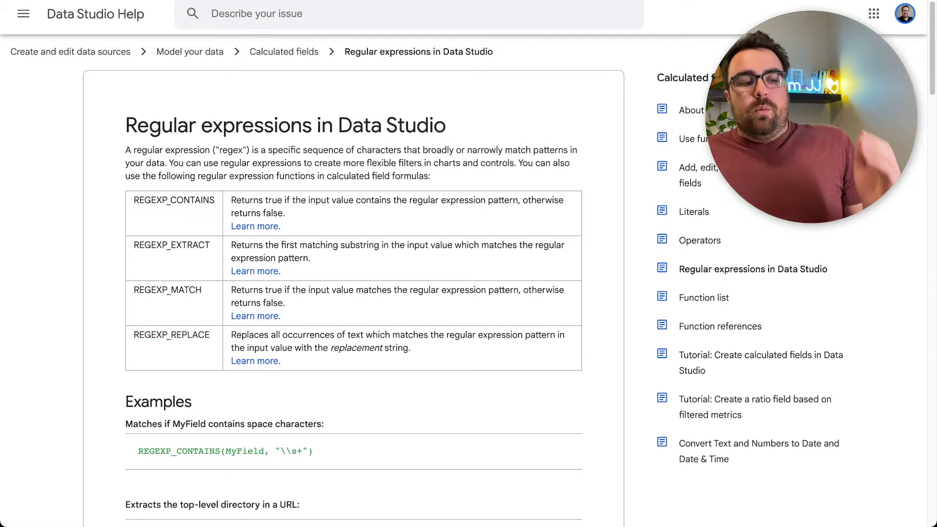
pyautogui.doubleClick(173, 200)
pyautogui.doubleClick(171, 245)
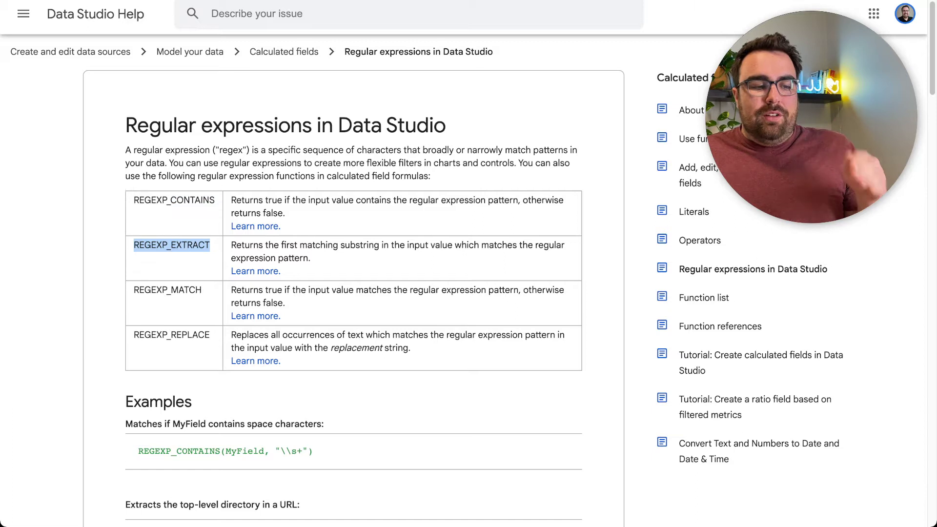
pyautogui.doubleClick(168, 290)
pyautogui.doubleClick(171, 335)
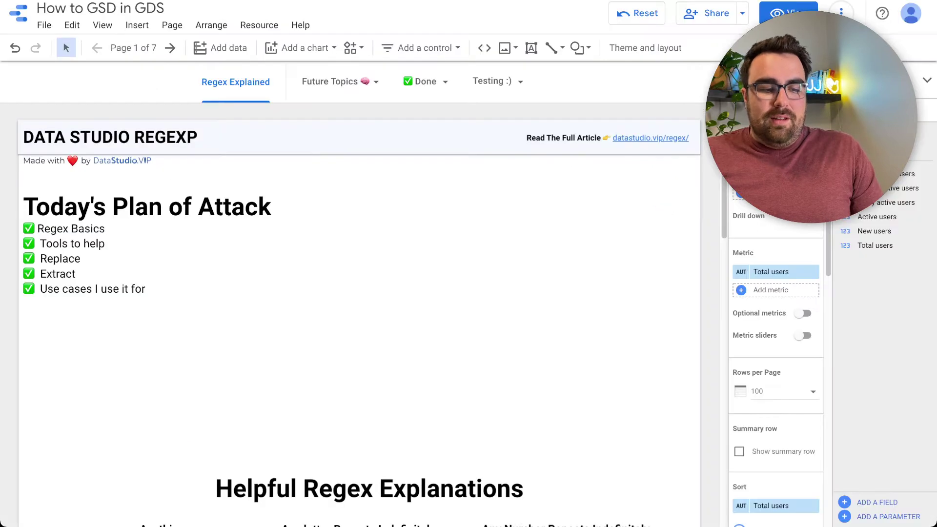
# Examine the Anything and Previous Thing Repeating Indefinitely examples under Helpful Regex Explanations in the report.
pyautogui.scroll(-5, 361, 293)
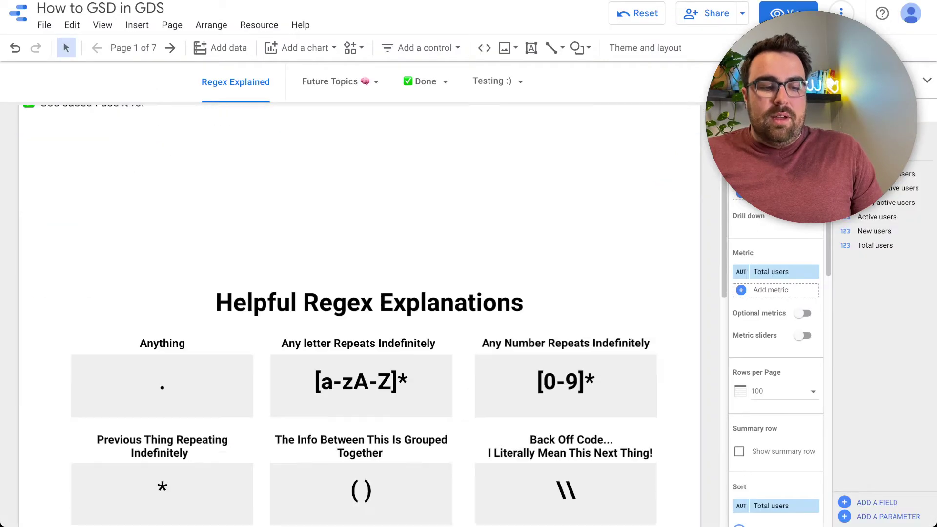
pyautogui.click(162, 276)
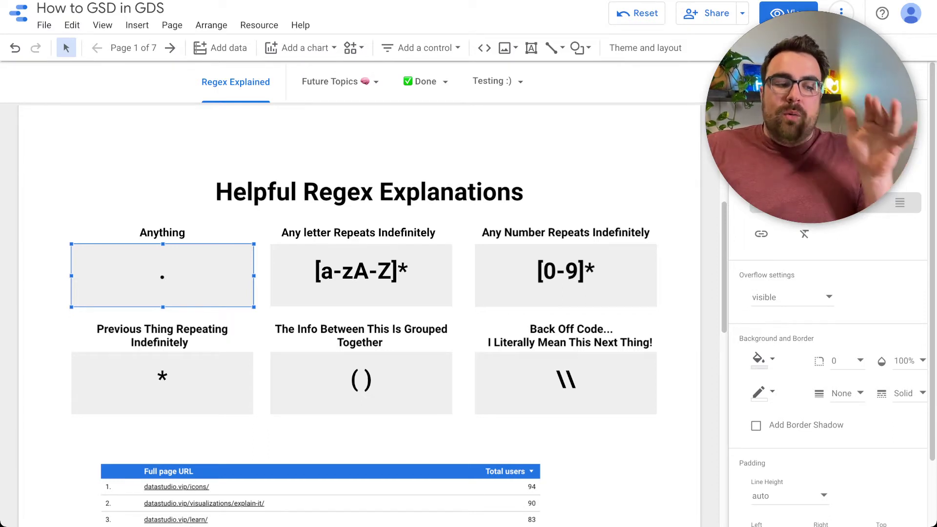
pyautogui.press('Escape')
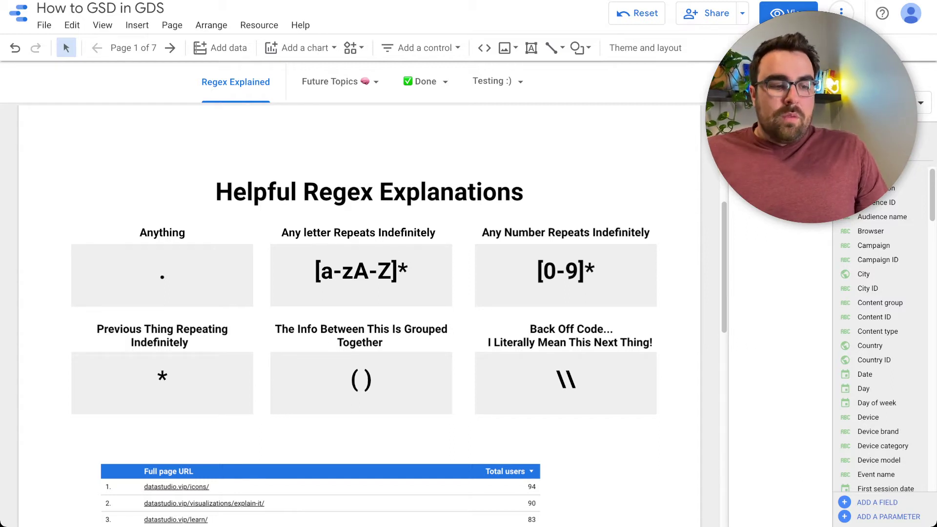
pyautogui.click(162, 276)
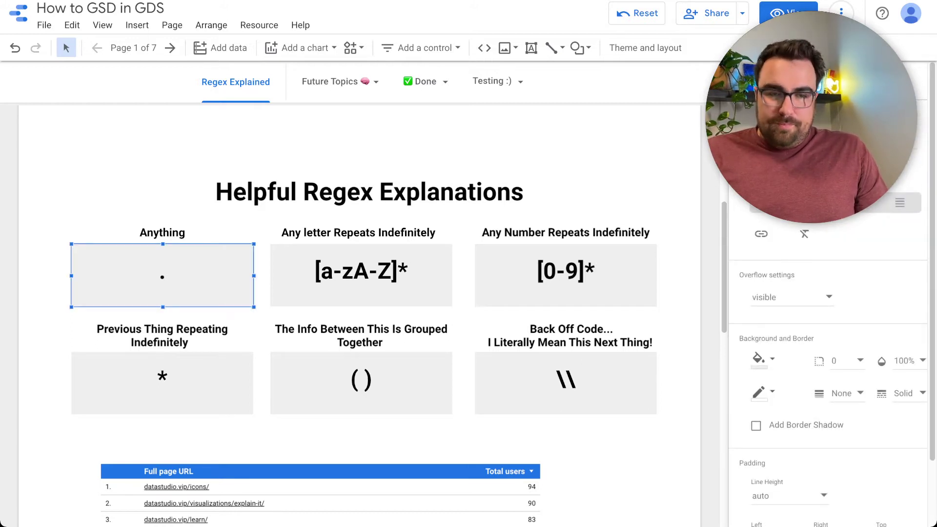
pyautogui.press('super+a')
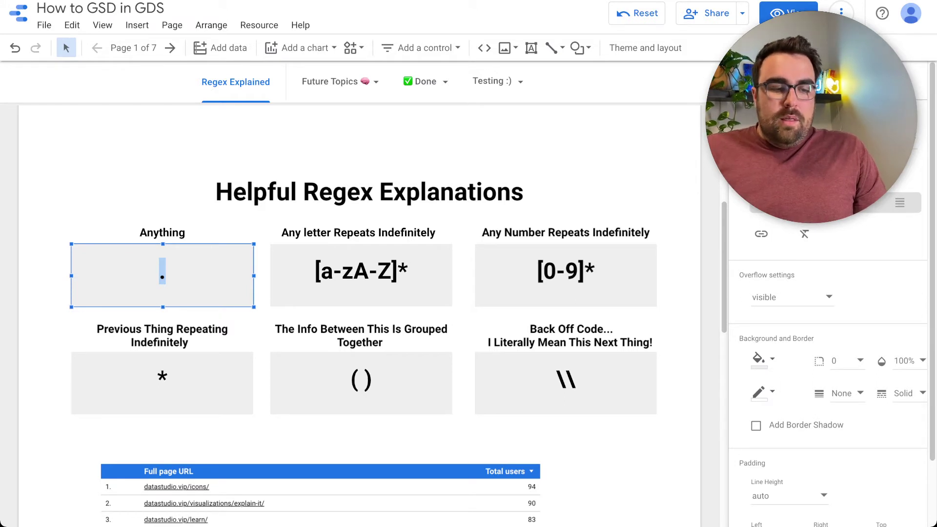
pyautogui.click(163, 384)
pyautogui.doubleClick(165, 379)
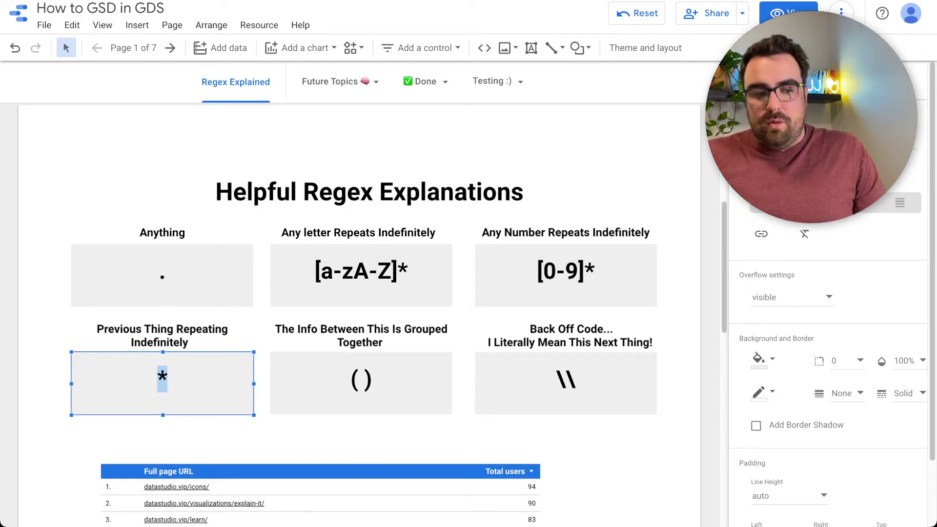
# Try the combined pattern .* in the Anything box and remove the added asterisk.
pyautogui.doubleClick(166, 272)
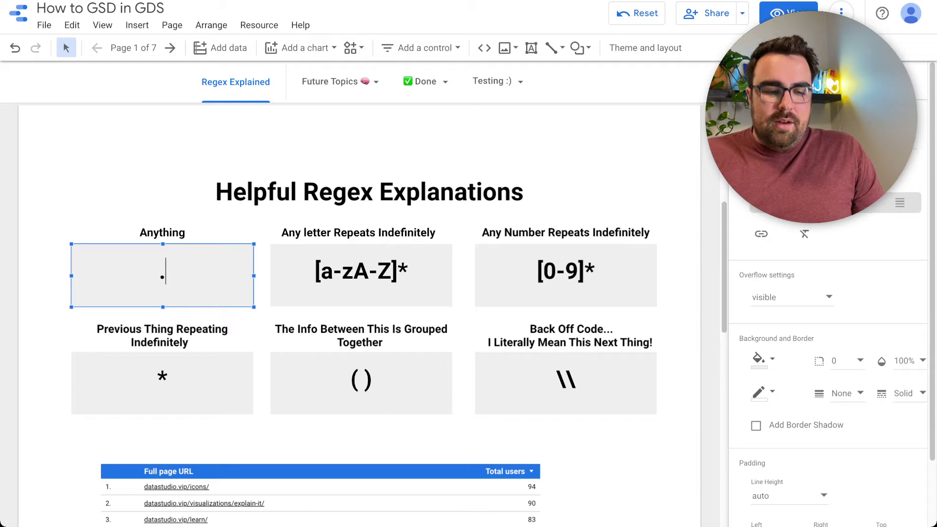
pyautogui.write('*')
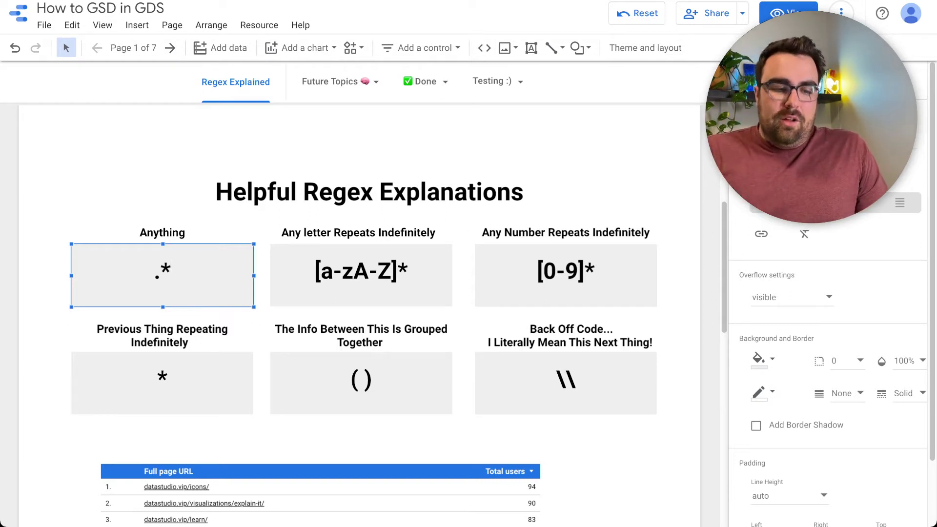
pyautogui.press('BackSpace')
# Examine the repeating letter, repeating number, asterisk, grouping parentheses and double-backslash escape examples.
pyautogui.doubleClick(373, 271)
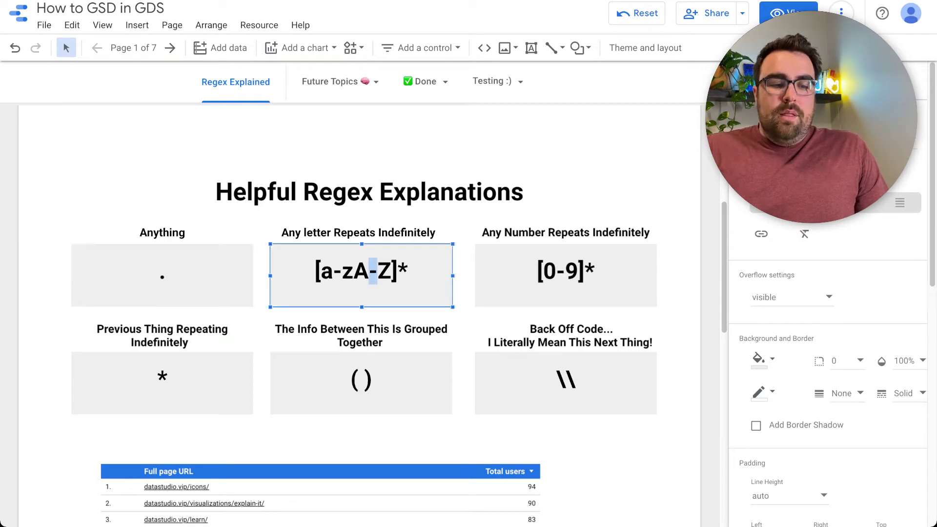
pyautogui.hotkey('ctrl', 'a')
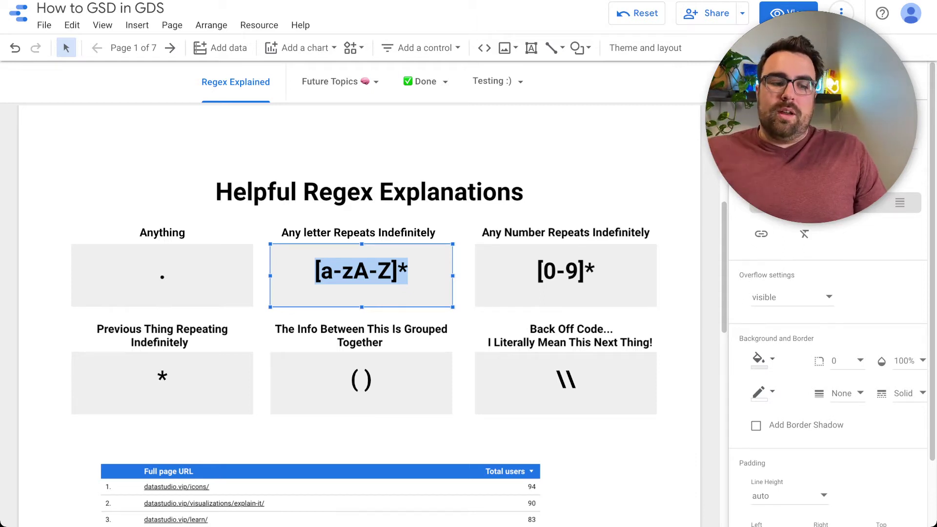
pyautogui.click(320, 271)
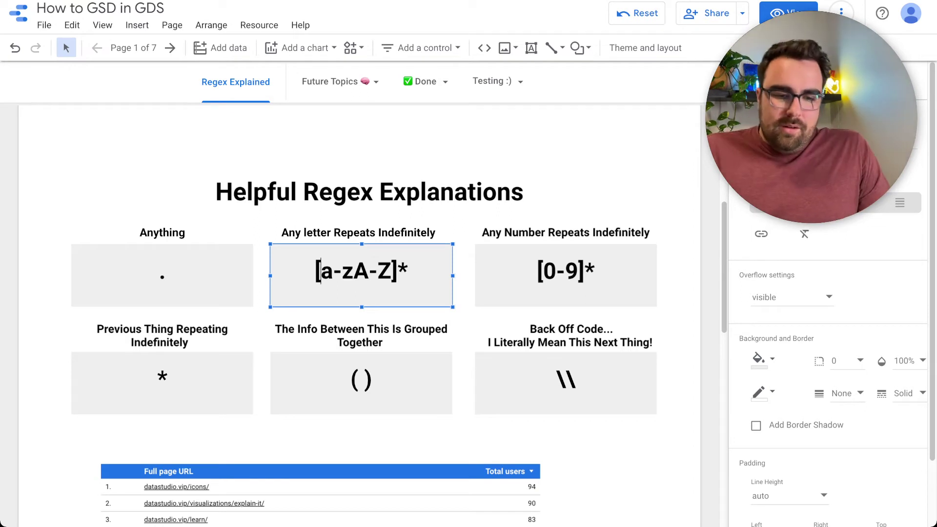
pyautogui.click(566, 272)
pyautogui.doubleClick(569, 271)
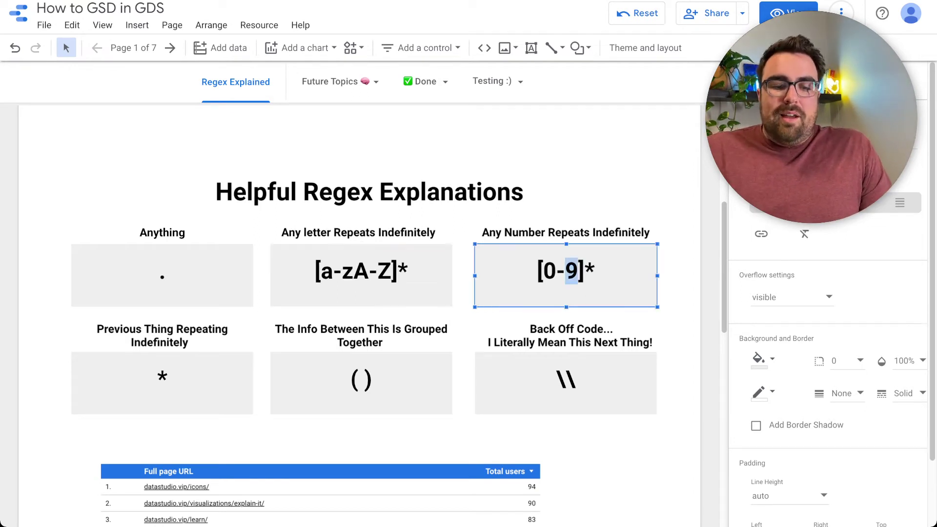
pyautogui.hotkey('ctrl', 'a')
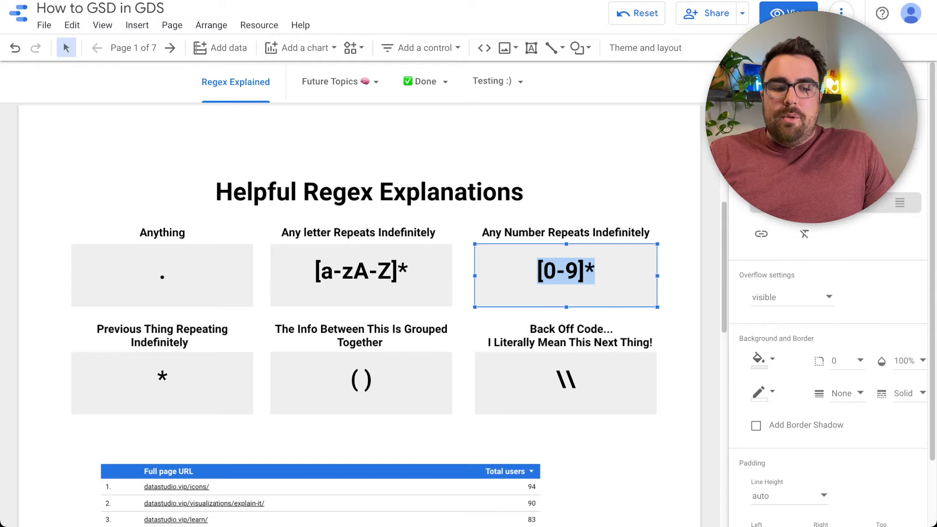
pyautogui.click(162, 379)
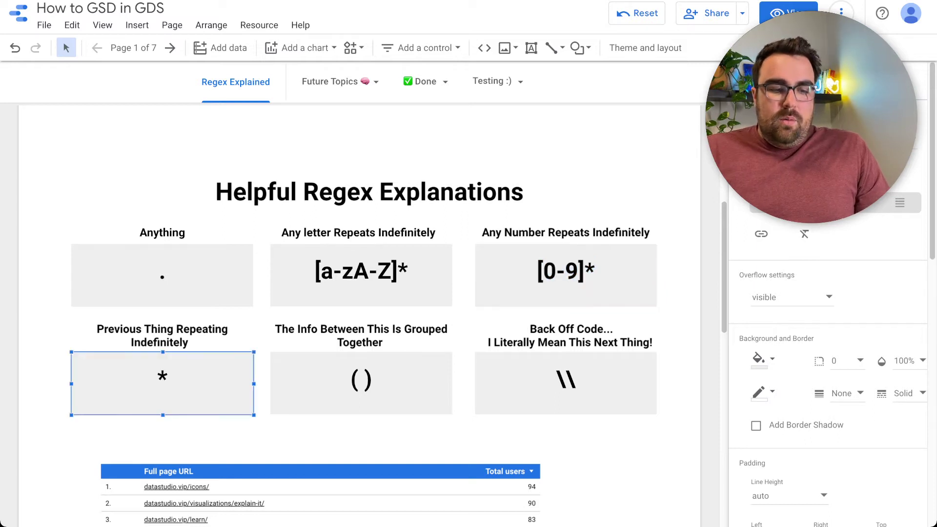
pyautogui.click(362, 380)
pyautogui.doubleClick(368, 380)
pyautogui.hotkey('ctrl', 'a')
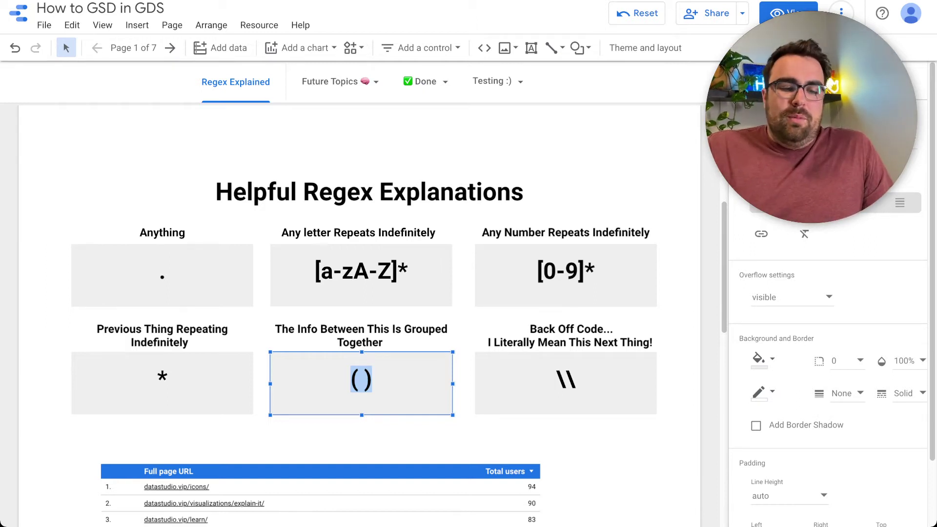
pyautogui.click(576, 379)
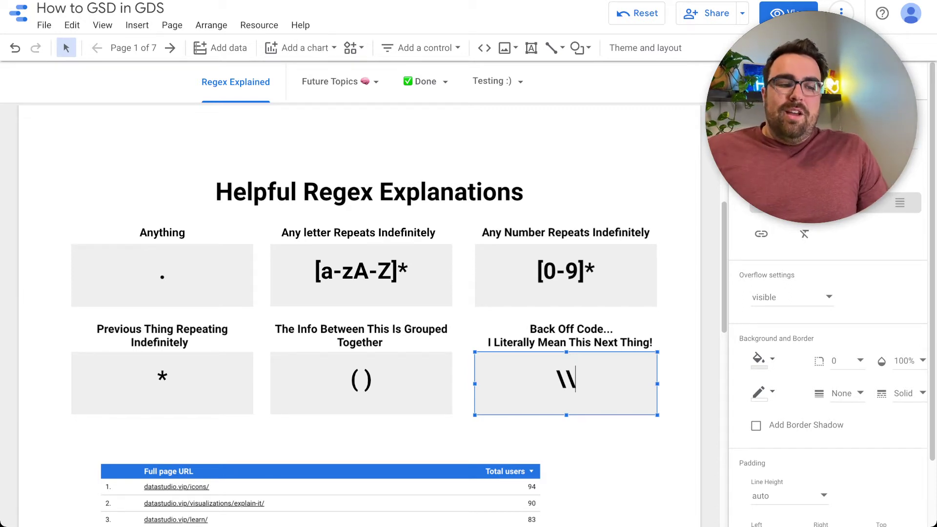
# Try an escaped dot, \\., in the Back Off Code box and remove the added dot.
pyautogui.click(162, 276)
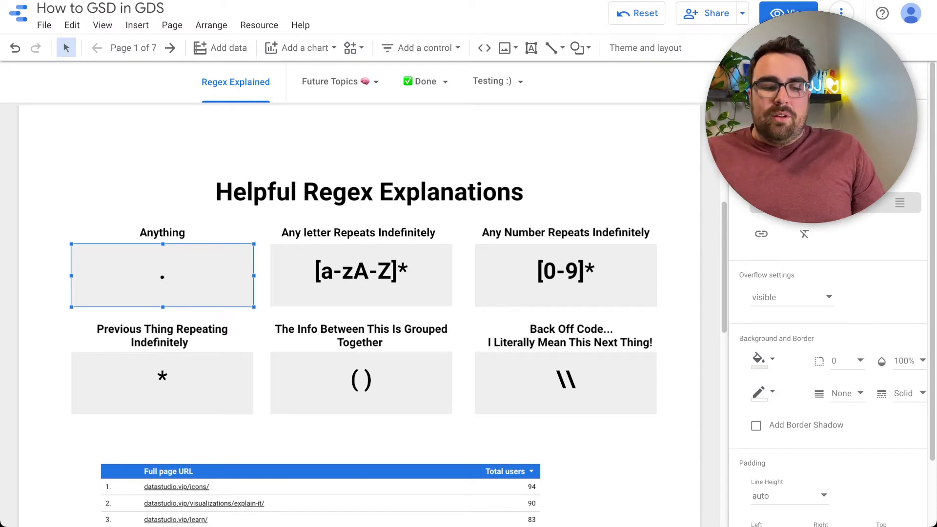
pyautogui.click(576, 379)
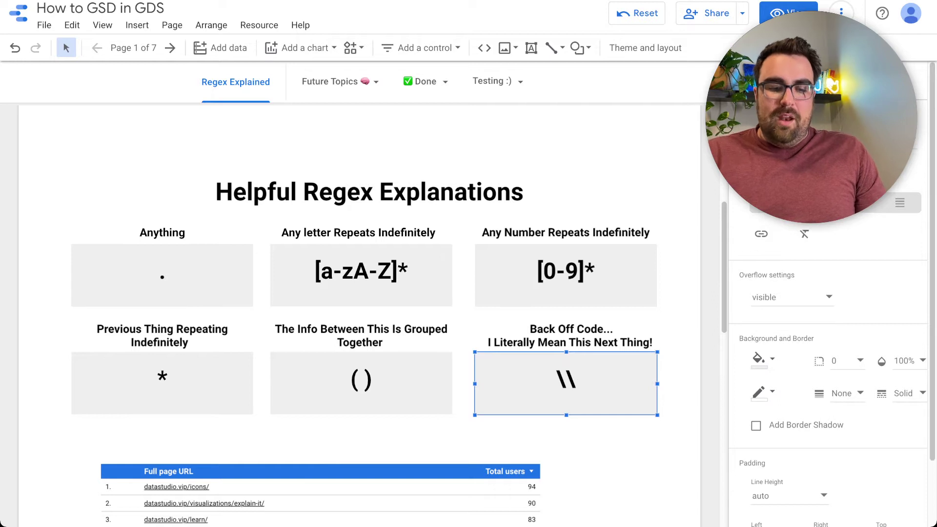
pyautogui.write('.')
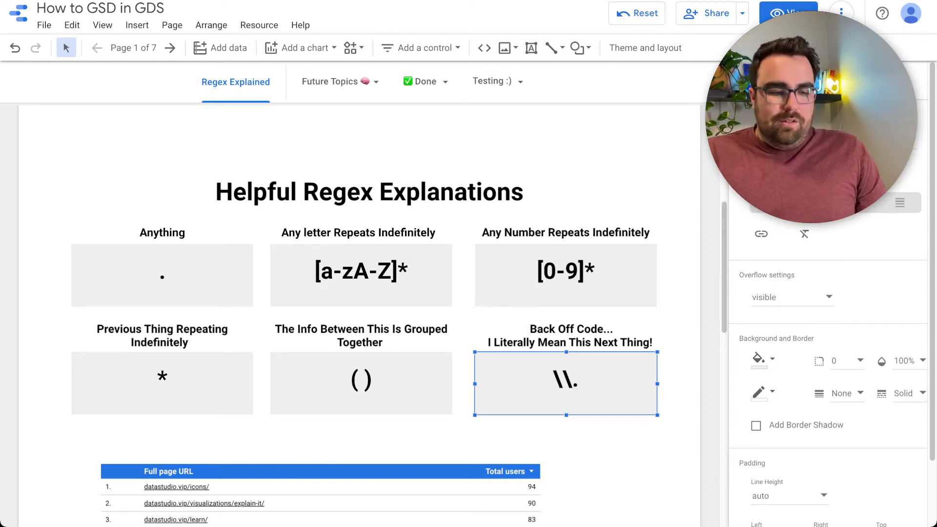
pyautogui.press('BackSpace')
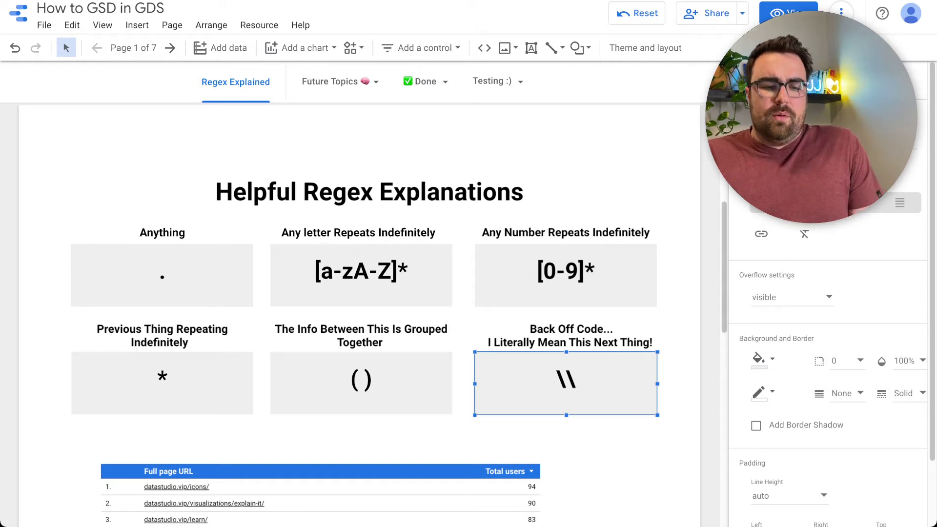
# Look through the Full page URL table below the regex examples for the different URL patterns it lists.
pyautogui.scroll(-2, 359, 312)
pyautogui.scroll(-3, 359, 313)
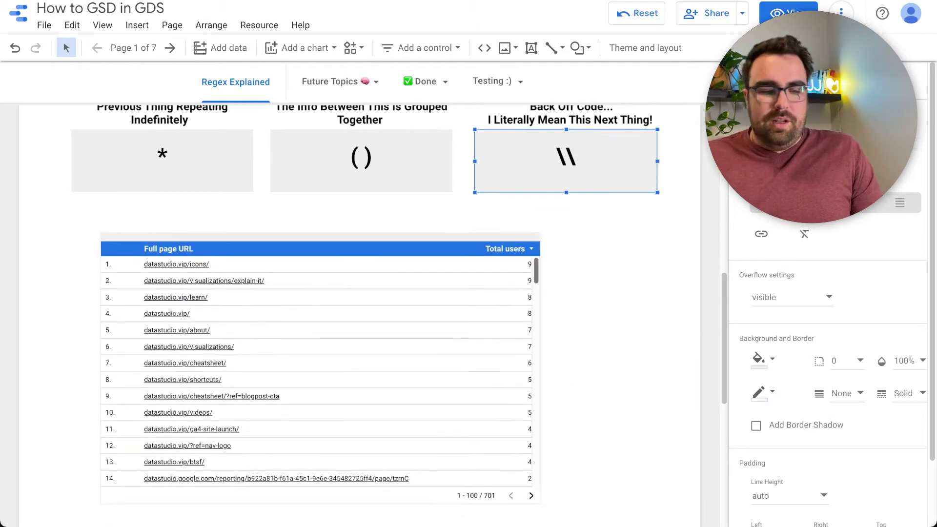
pyautogui.click(321, 373)
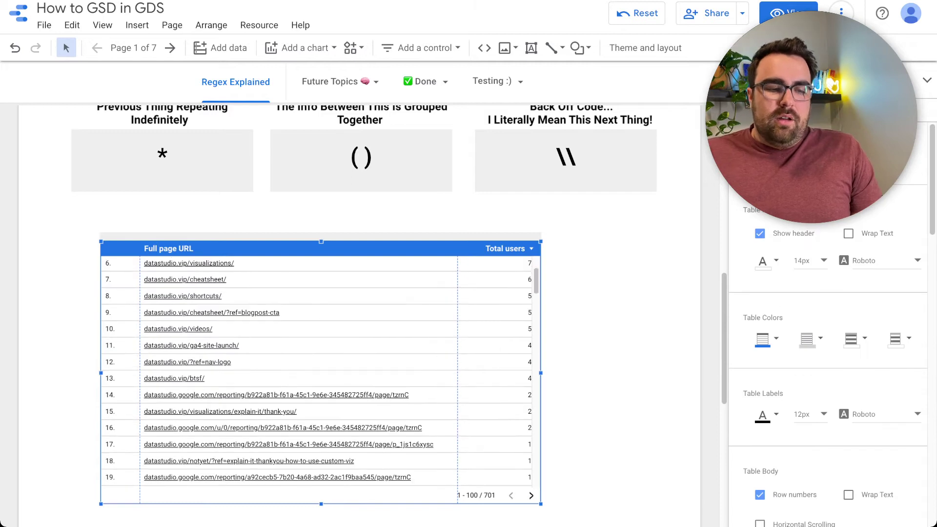
pyautogui.scroll(-2, 359, 312)
pyautogui.scroll(-1, 359, 313)
pyautogui.scroll(2, 359, 313)
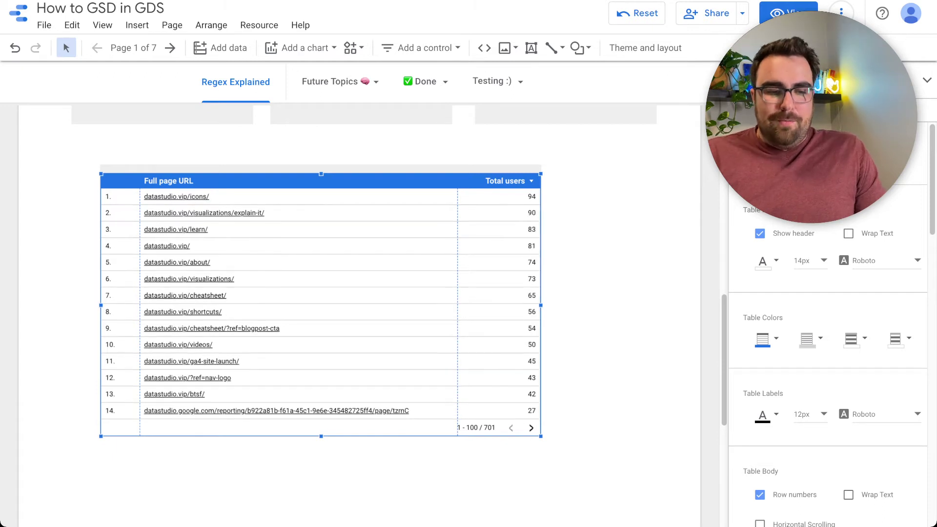
pyautogui.scroll(1, 321, 313)
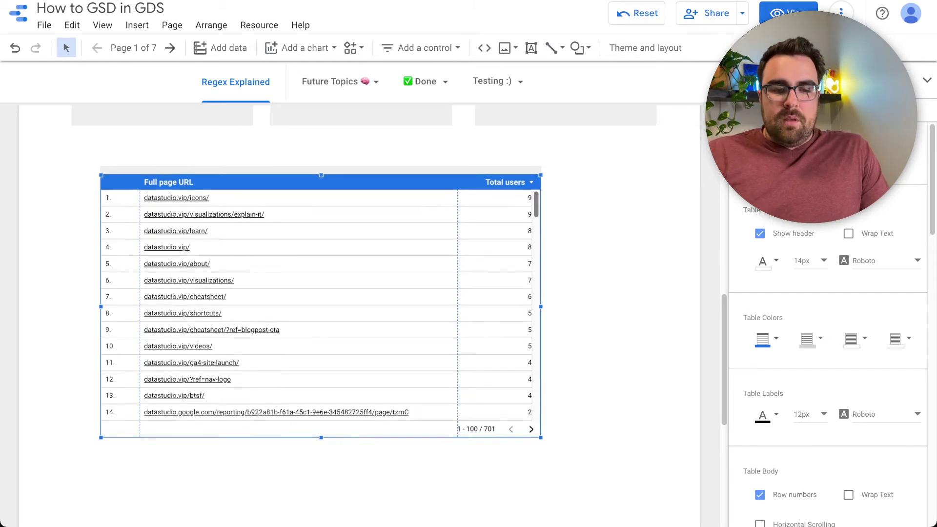
pyautogui.scroll(-1, 321, 313)
pyautogui.scroll(-1, 320, 315)
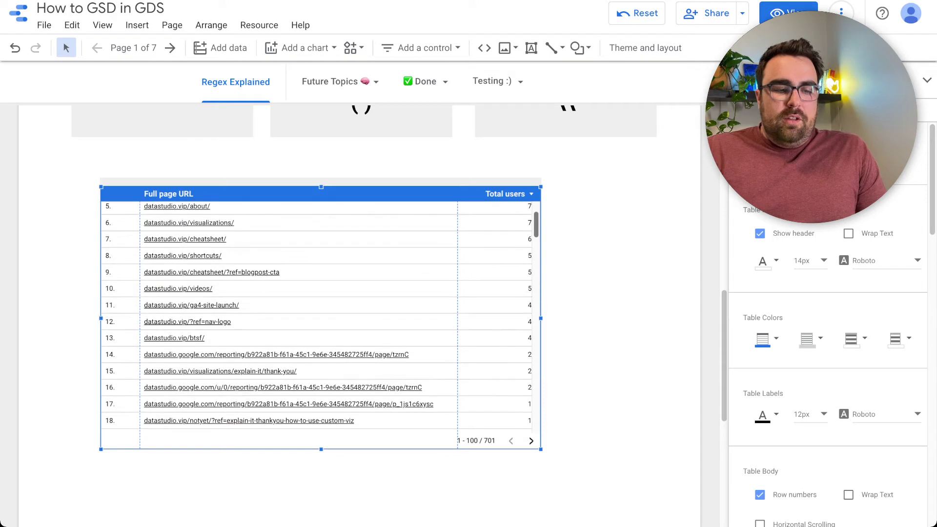
# Move the Full page URL table slightly to the left and widen it toward the page's right edge.
pyautogui.moveTo(321, 194); pyautogui.dragTo(309, 194)
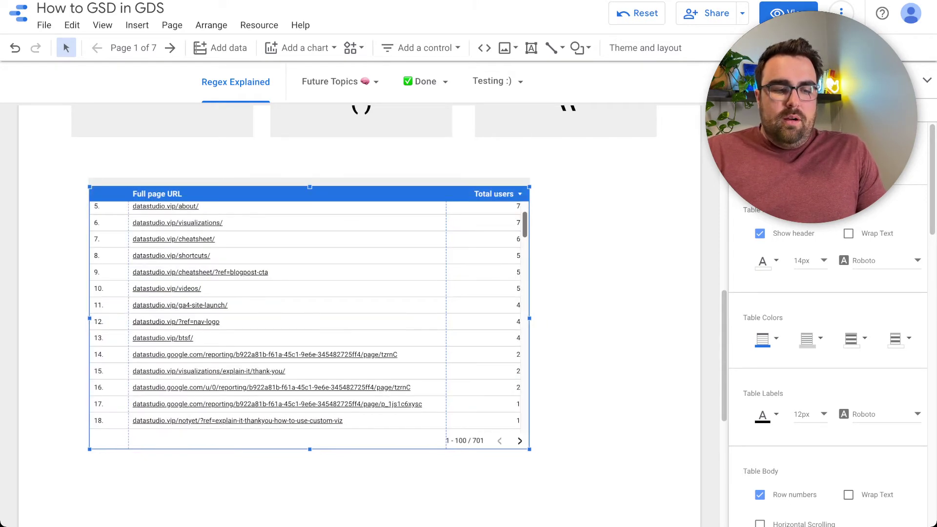
pyautogui.scroll(-7, 308, 318)
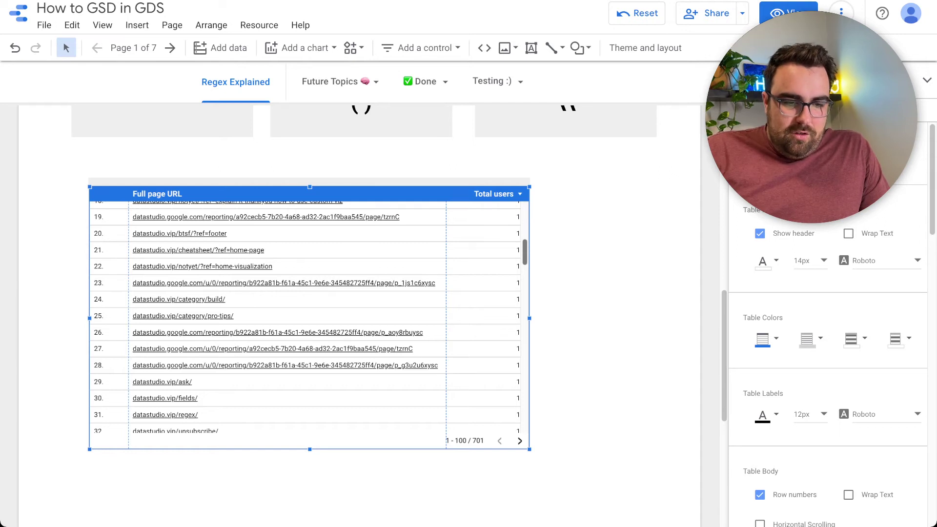
pyautogui.scroll(10, 306, 317)
pyautogui.scroll(-6, 305, 317)
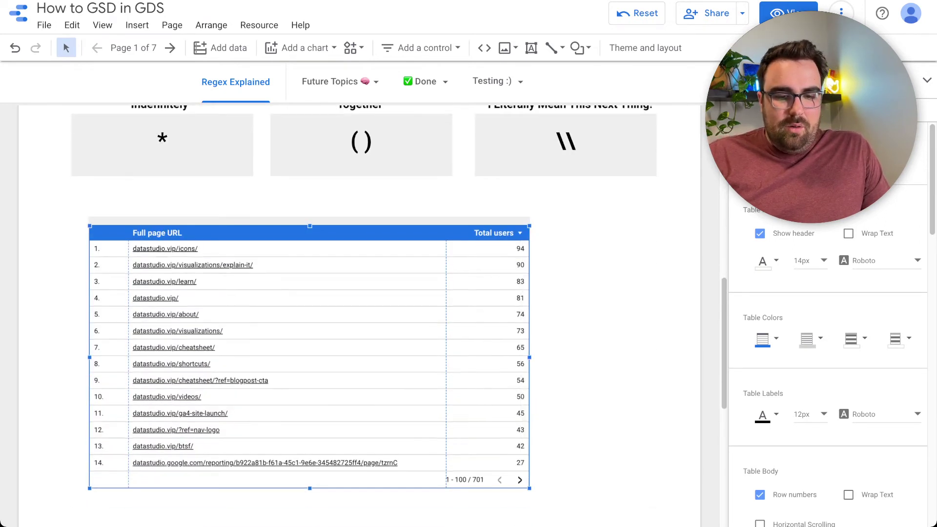
pyautogui.scroll(-3, 308, 293)
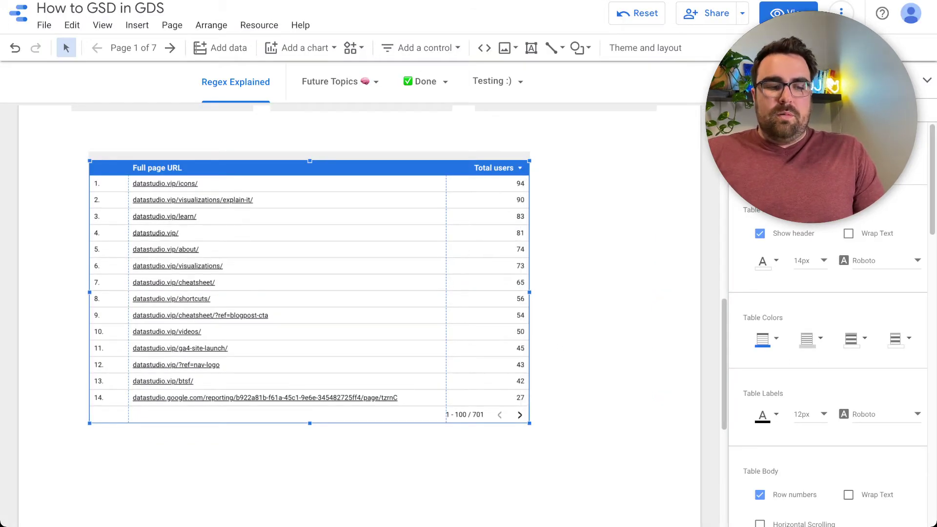
pyautogui.moveTo(530, 292); pyautogui.dragTo(623, 292)
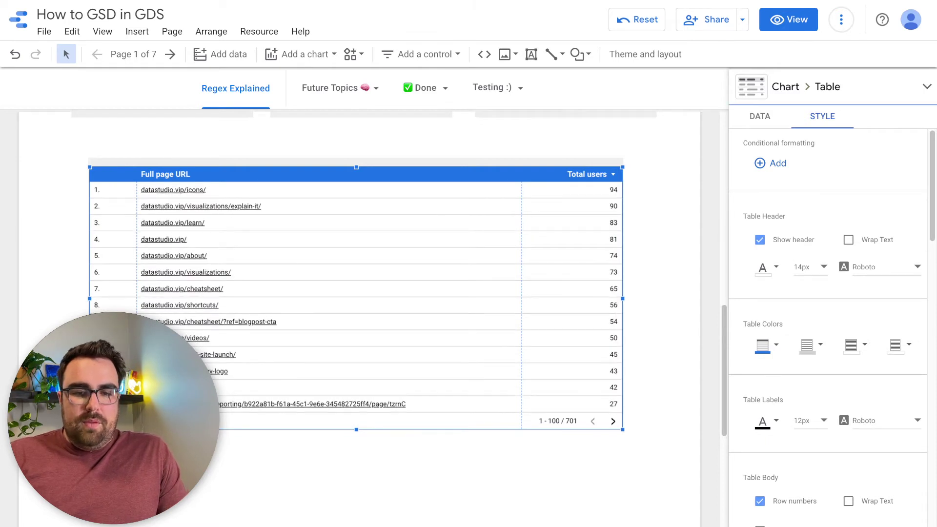
# Create a new calculated dimension for the Full page URL table and start its formula with the REGEXP_REPLACE function.
pyautogui.click(760, 116)
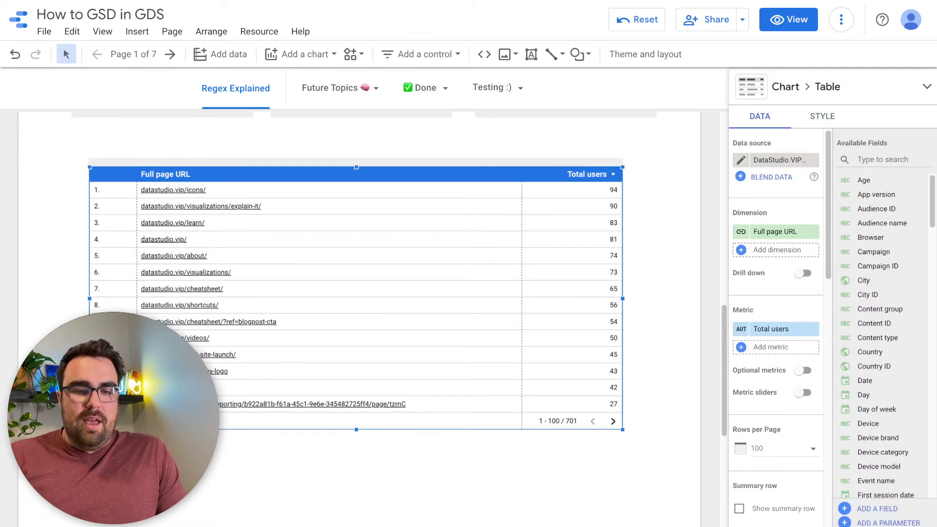
pyautogui.click(777, 249)
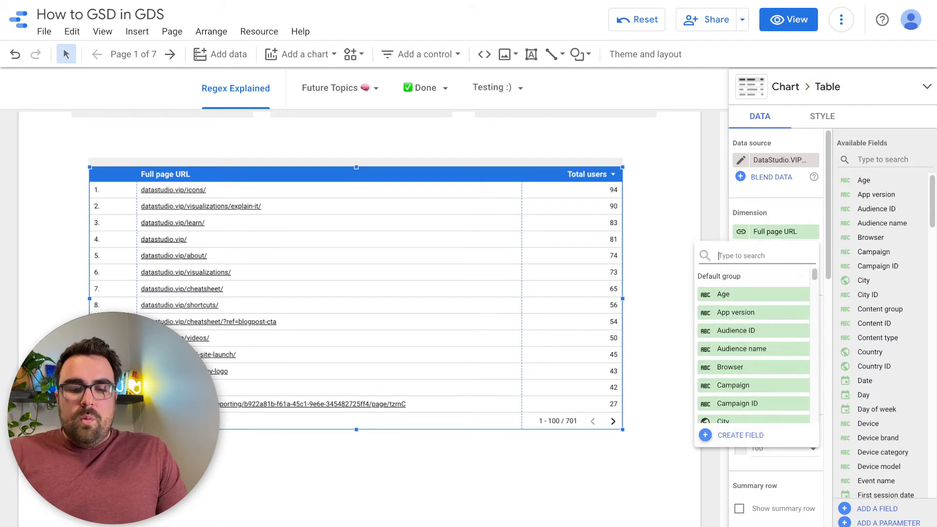
pyautogui.click(740, 435)
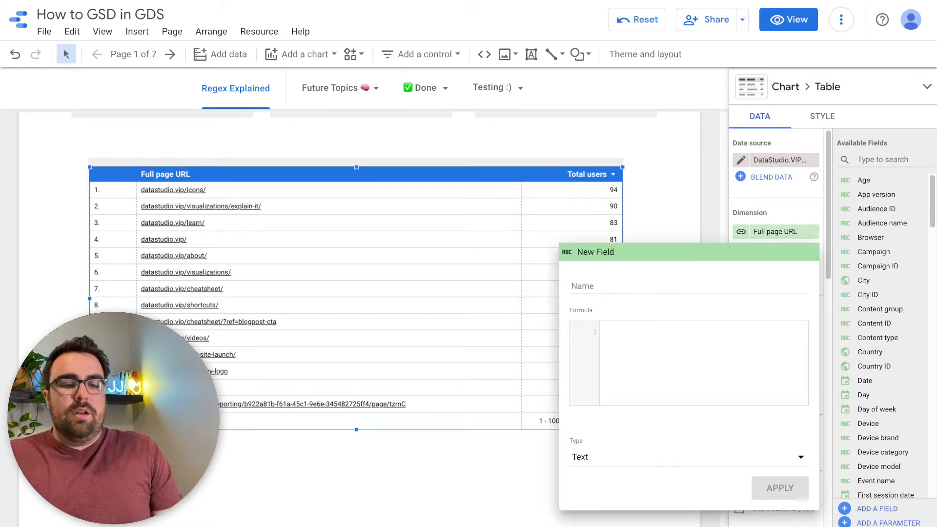
pyautogui.write('regep')
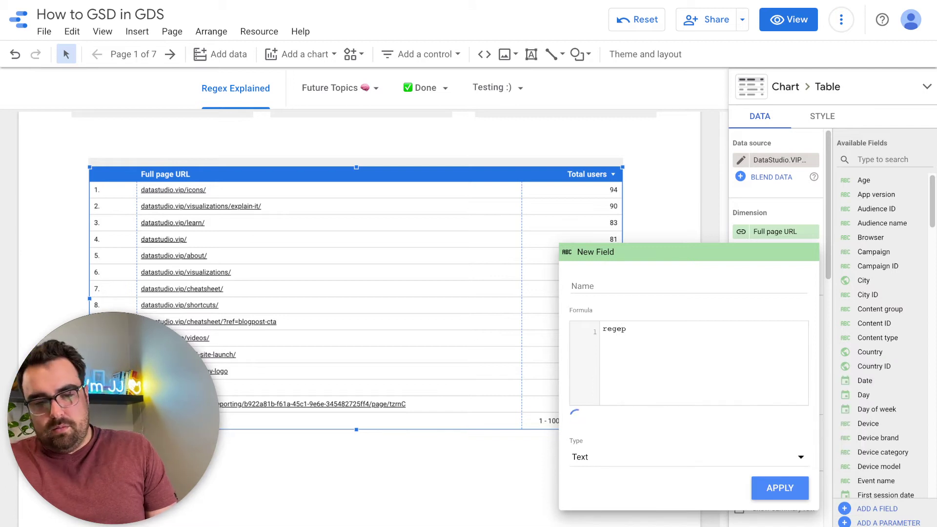
pyautogui.press('BackSpace')
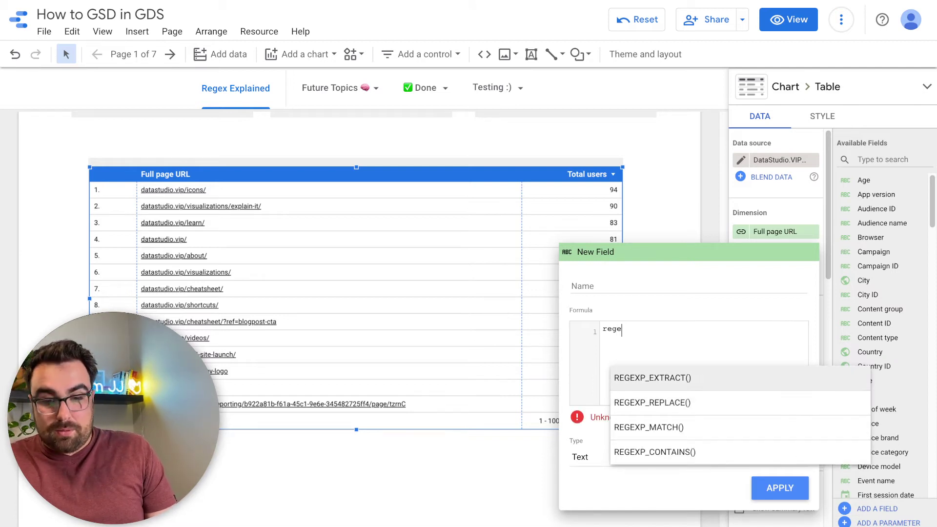
pyautogui.press('Down')
pyautogui.press('Down')
pyautogui.press('Up')
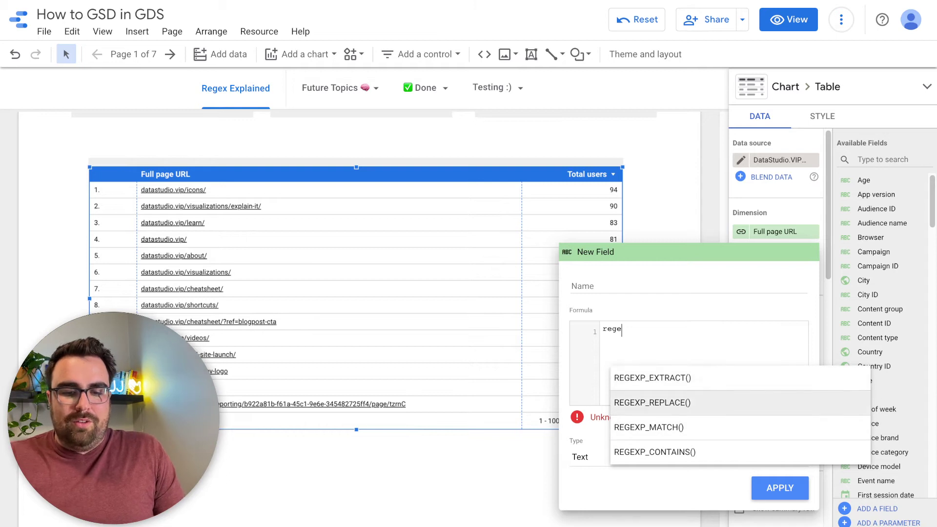
pyautogui.press('Return')
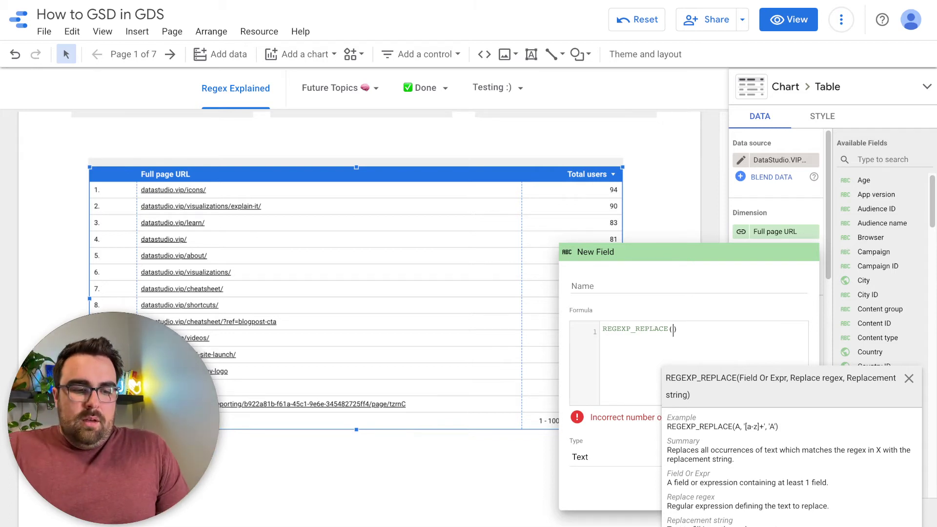
# Set the REGEXP_REPLACE arguments to the Full page URL field and the escaped question-mark pattern '\\?.*'.
pyautogui.write('full')
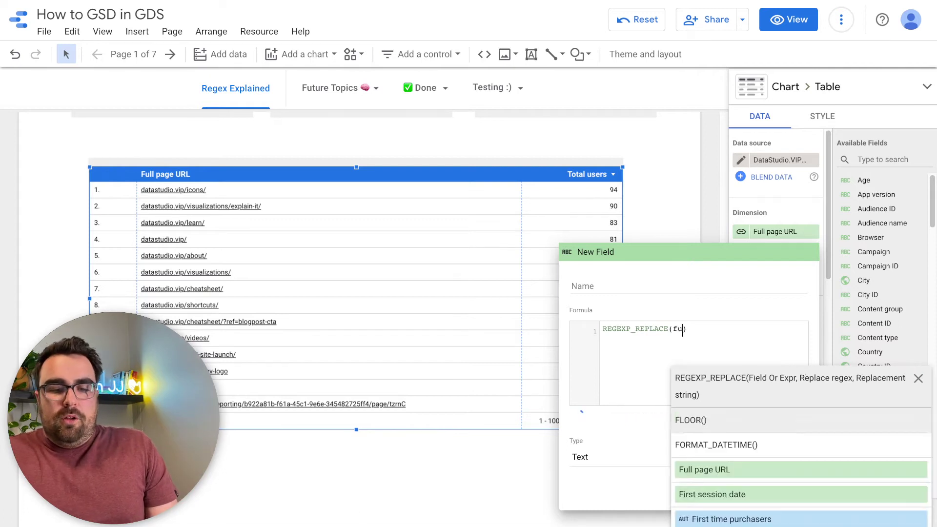
pyautogui.press('Return')
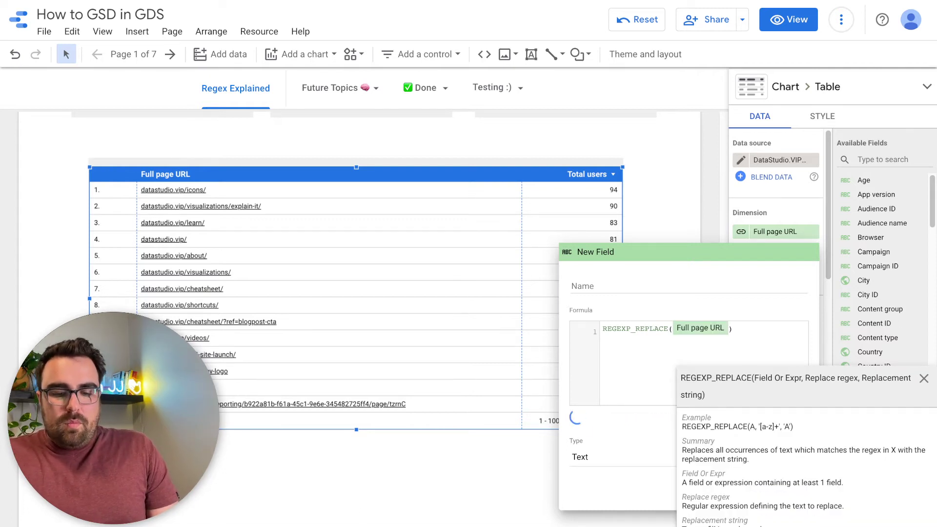
pyautogui.write(',')
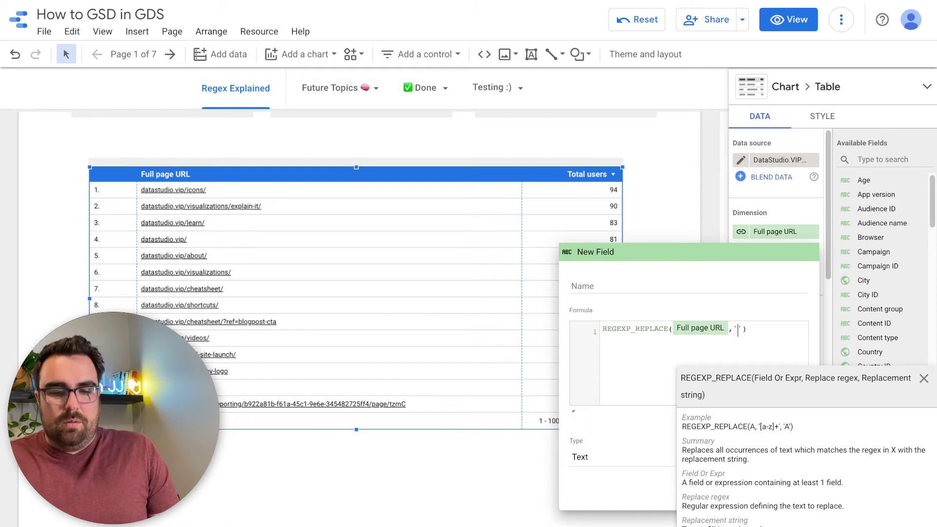
pyautogui.write("''")
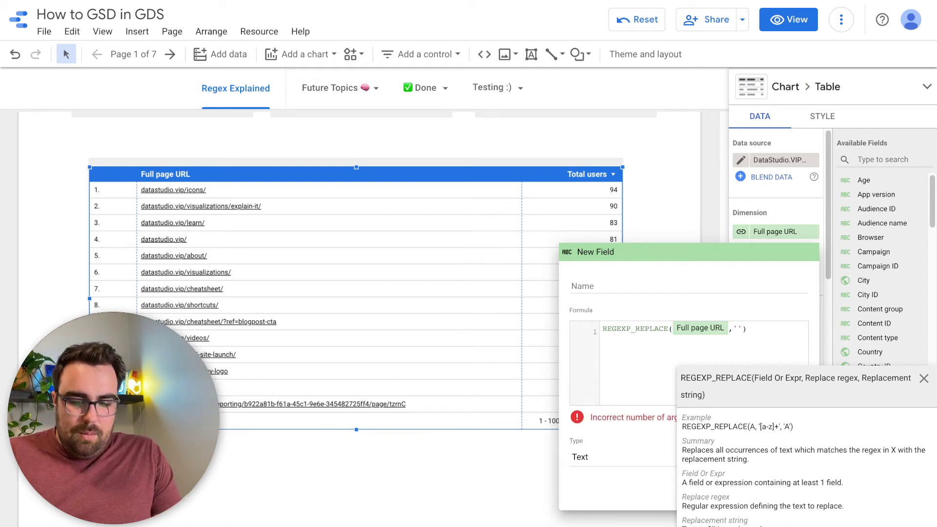
pyautogui.write('?')
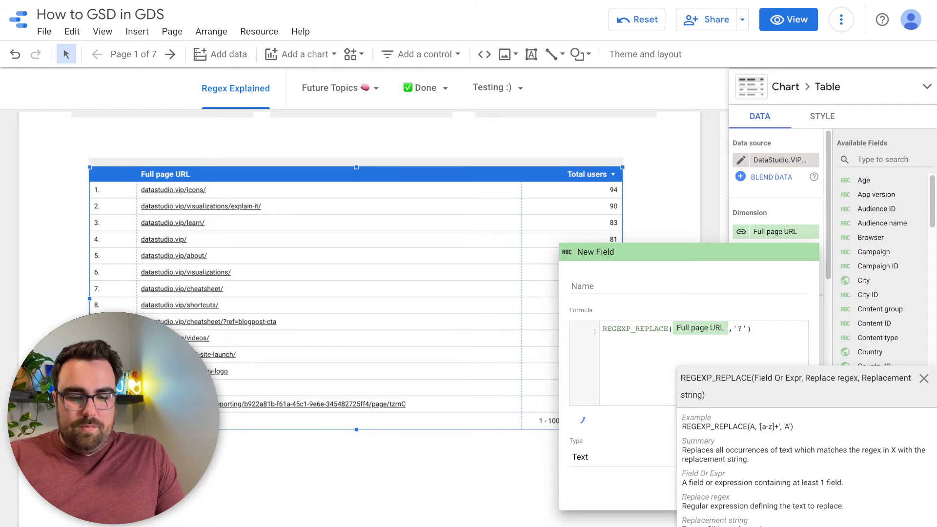
pyautogui.write('.*')
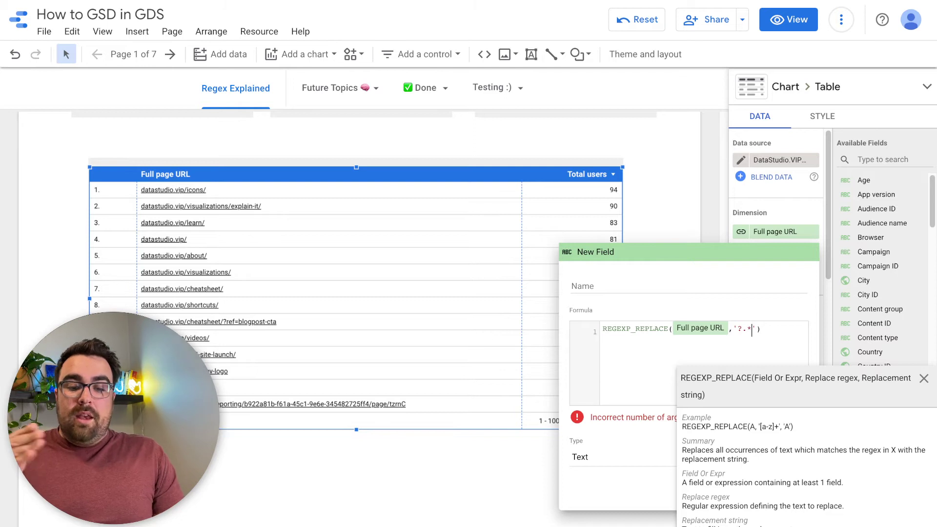
pyautogui.press('Left')
pyautogui.press('Left')
pyautogui.press('Left')
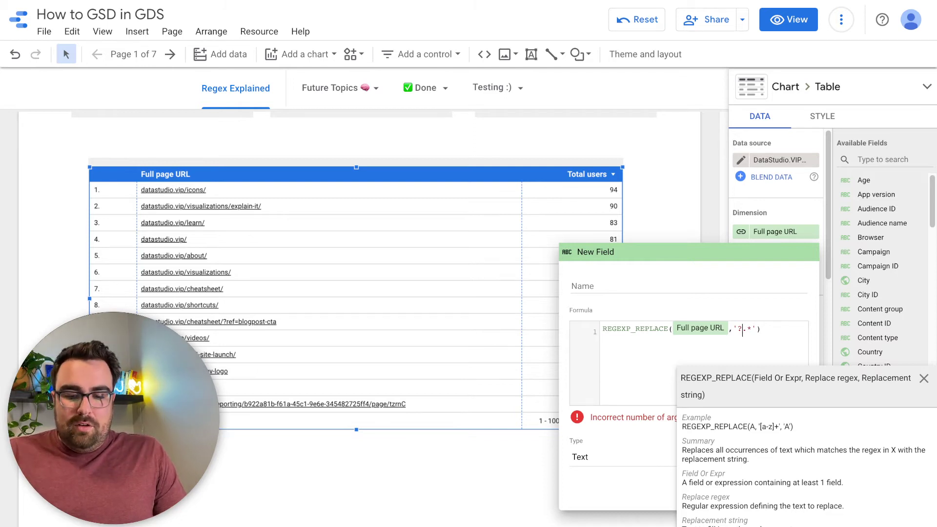
pyautogui.write('\\\\')
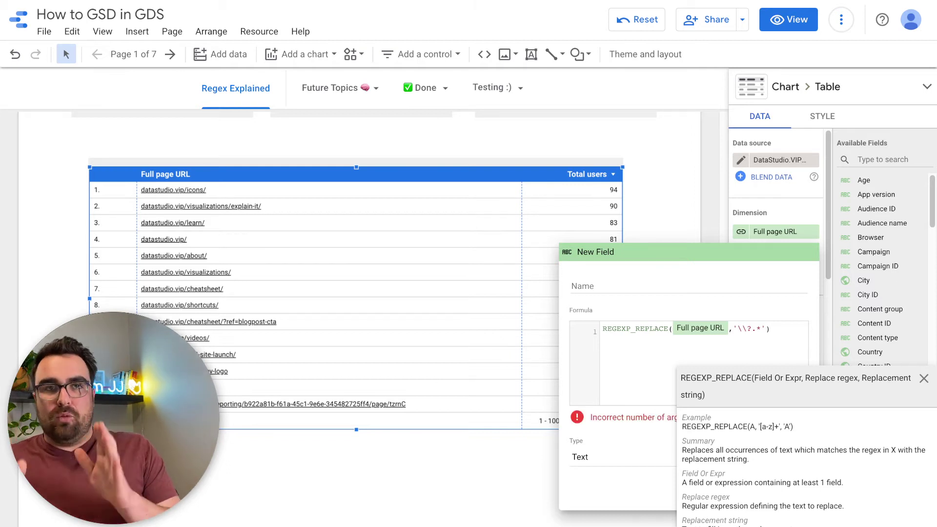
pyautogui.press('Right')
pyautogui.press('Right')
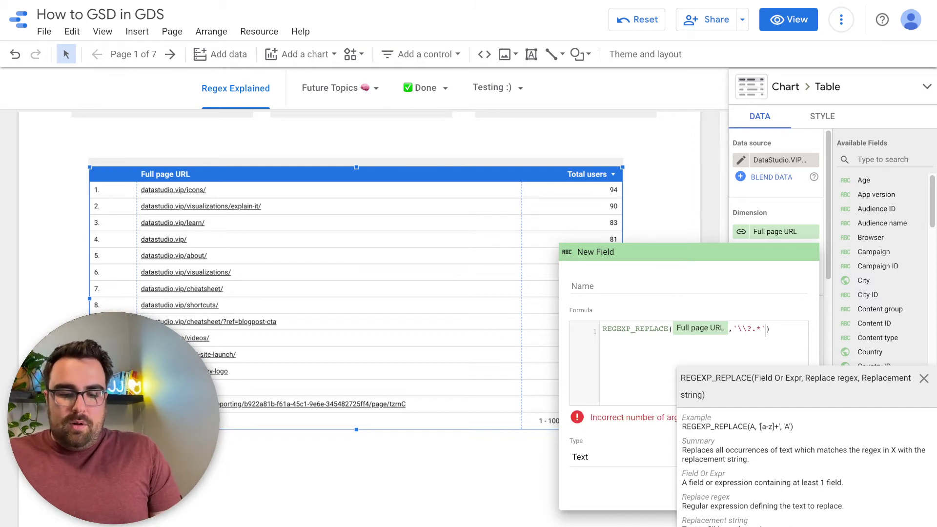
# Complete the REGEXP_REPLACE formula with an empty replacement string, "", after the '\\?.*' pattern.
pyautogui.write(',')
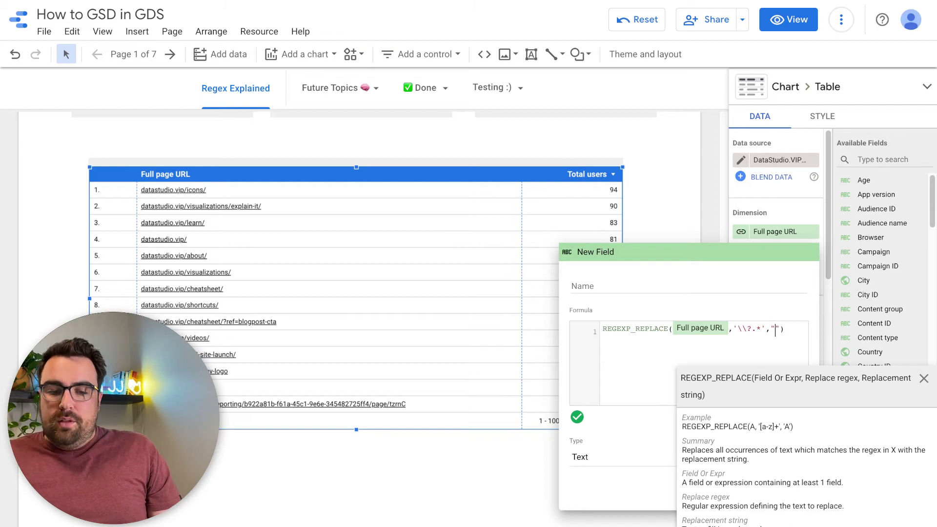
pyautogui.hotkey('shift', 'Right')
pyautogui.hotkey('shift', 'Right')
pyautogui.hotkey('shift', 'Right')
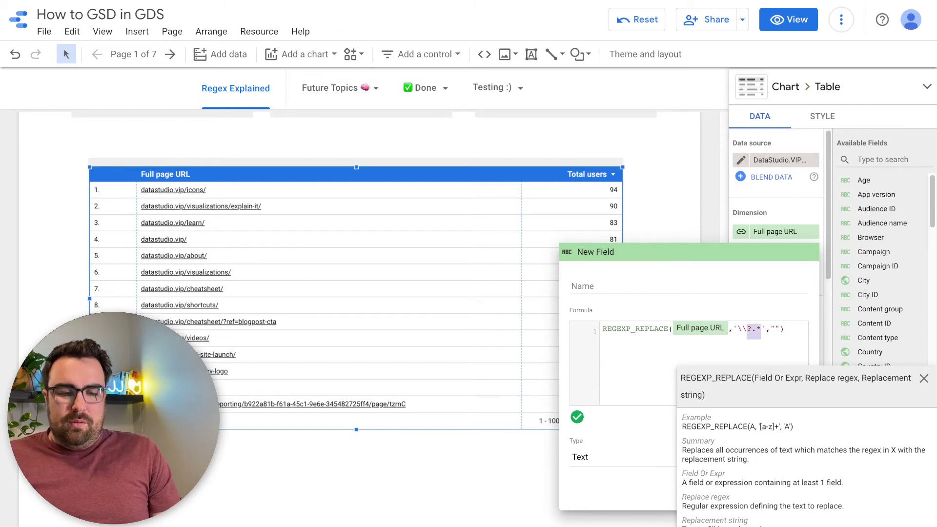
pyautogui.click(785, 329)
# Name the new field Full page URL - Clean and apply it to the table.
pyautogui.click(583, 286)
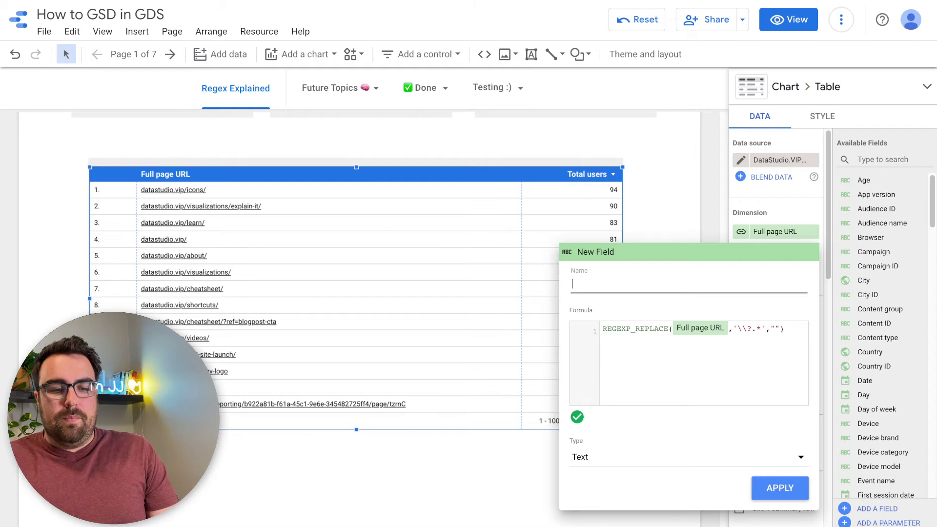
pyautogui.write('F')
pyautogui.press('BackSpace')
pyautogui.write('Full ')
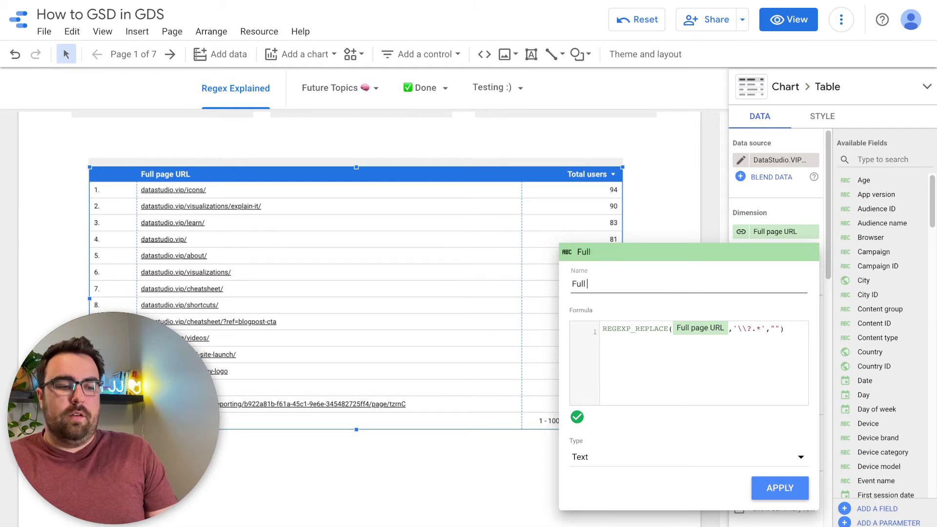
pyautogui.write('page URL - C')
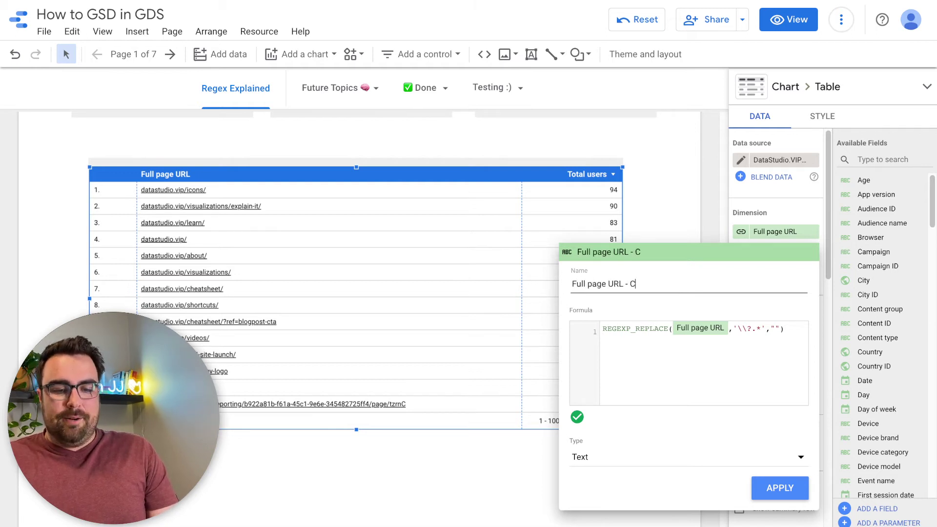
pyautogui.write('lean')
pyautogui.click(780, 488)
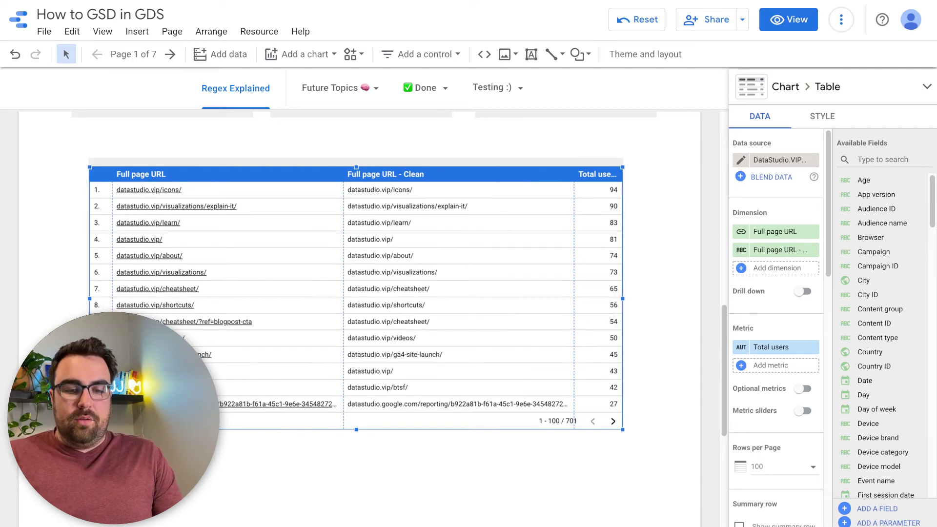
# Remove the original Full page URL dimension from the table, keeping only Full page URL - Clean.
pyautogui.scroll(1, 360, 293)
pyautogui.scroll(12, 359, 352)
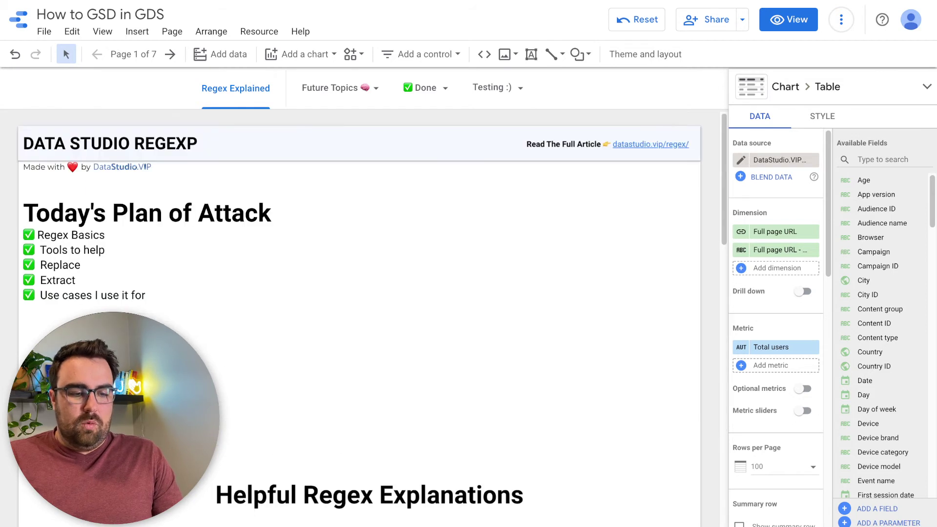
pyautogui.scroll(-10, 359, 352)
pyautogui.scroll(2, 359, 351)
pyautogui.scroll(-3, 360, 317)
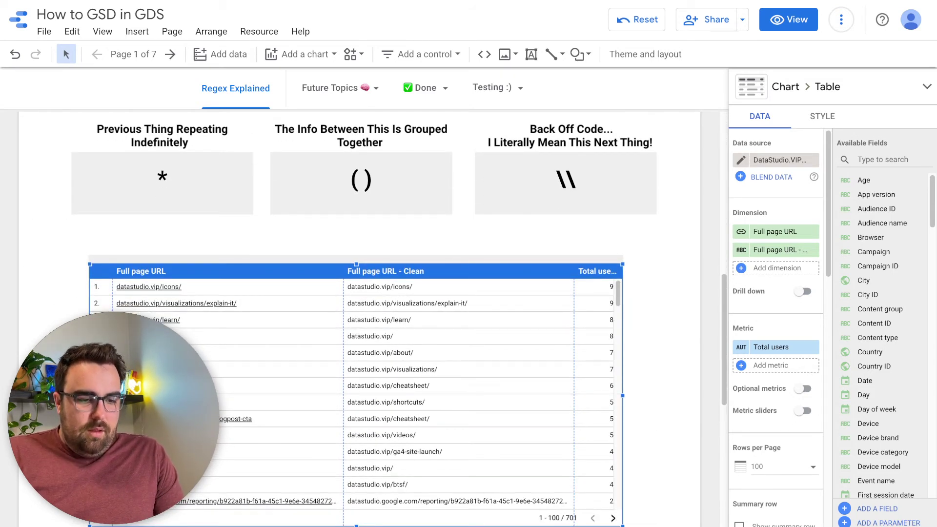
pyautogui.scroll(-1, 356, 391)
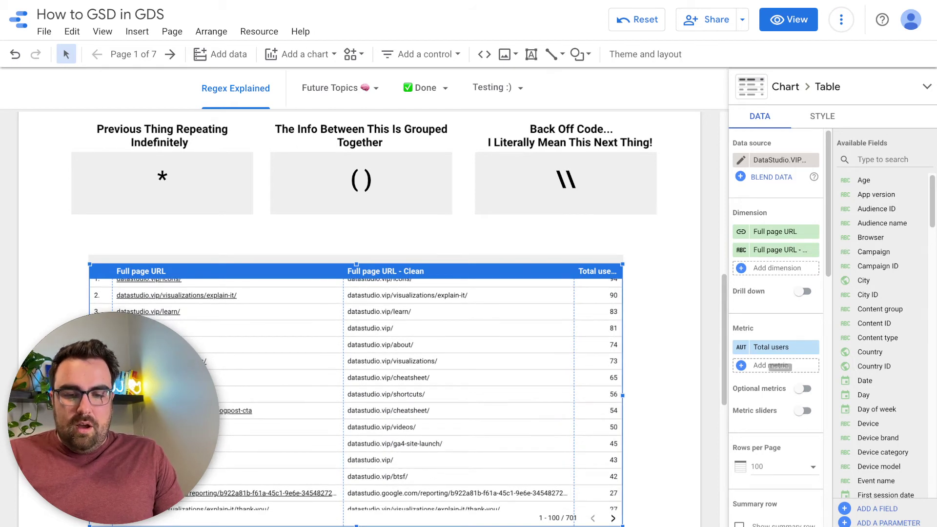
pyautogui.click(812, 231)
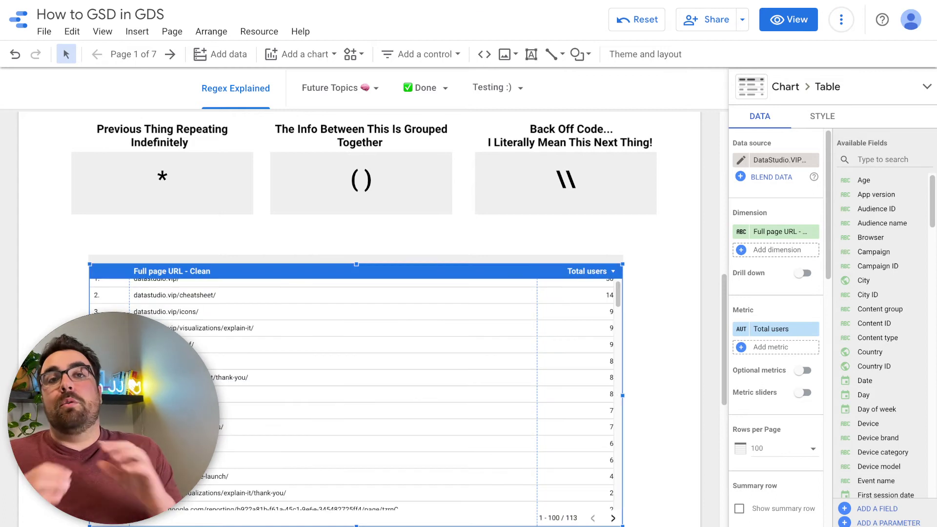
pyautogui.scroll(1, 356, 395)
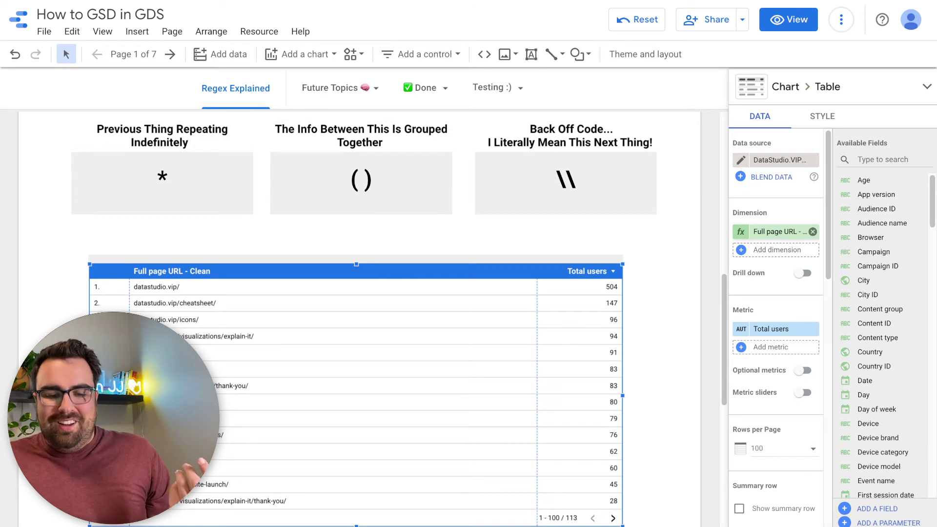
# Review the formula of the Full page URL - Clean field and close its editor.
pyautogui.click(740, 231)
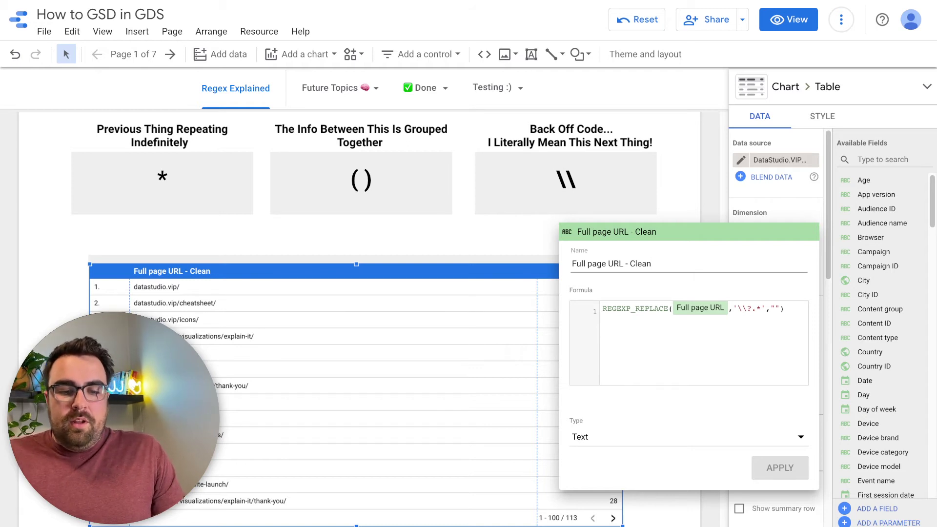
pyautogui.click(785, 309)
pyautogui.press('Escape')
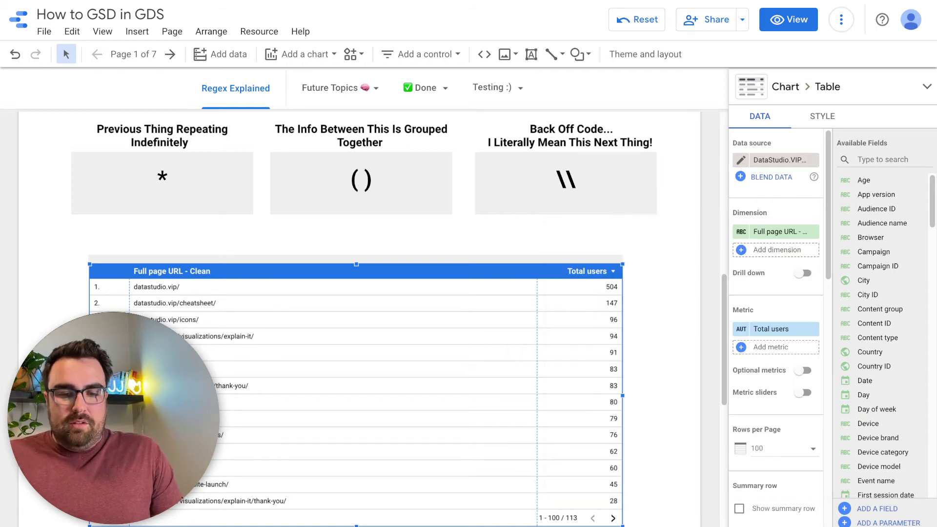
# Try adding Full page URL - Clean to the table as a second dimension.
pyautogui.click(777, 250)
pyautogui.write('full')
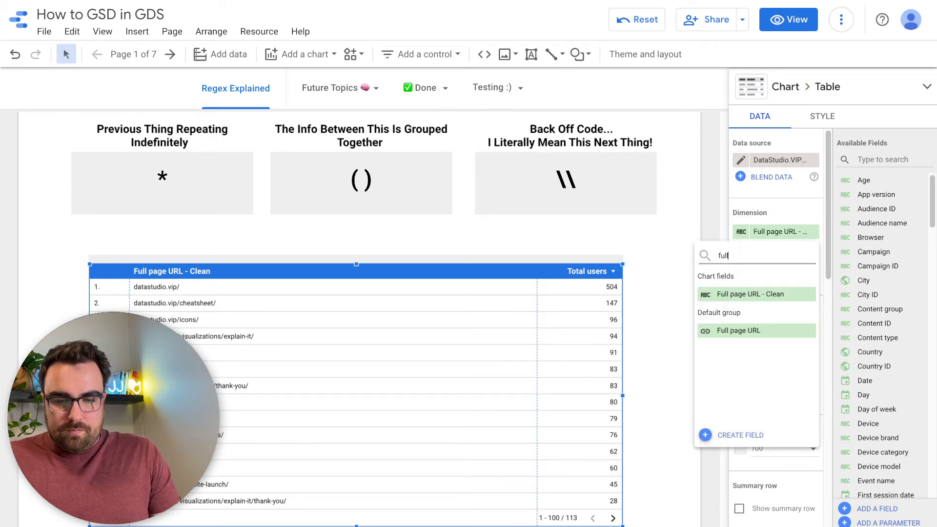
pyautogui.press('Down')
pyautogui.press('Return')
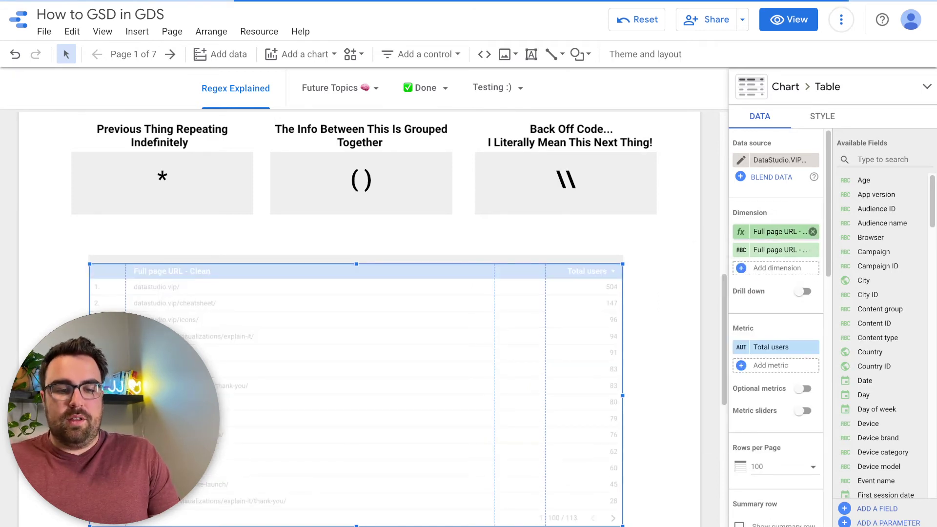
# Select the first Full page URL - Clean dimension's formula, close its editor, and remove that duplicate dimension from the table.
pyautogui.click(741, 231)
pyautogui.tripleClick(757, 309)
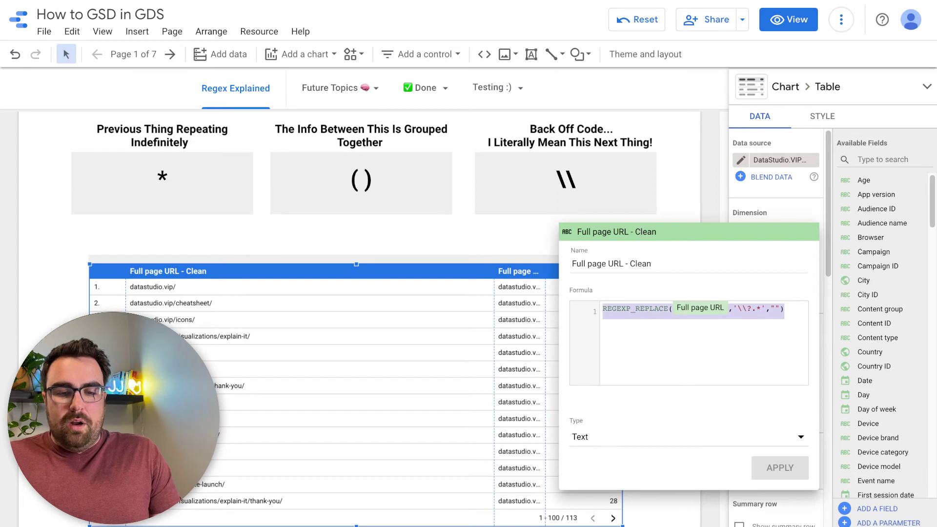
pyautogui.press('Escape')
pyautogui.click(812, 232)
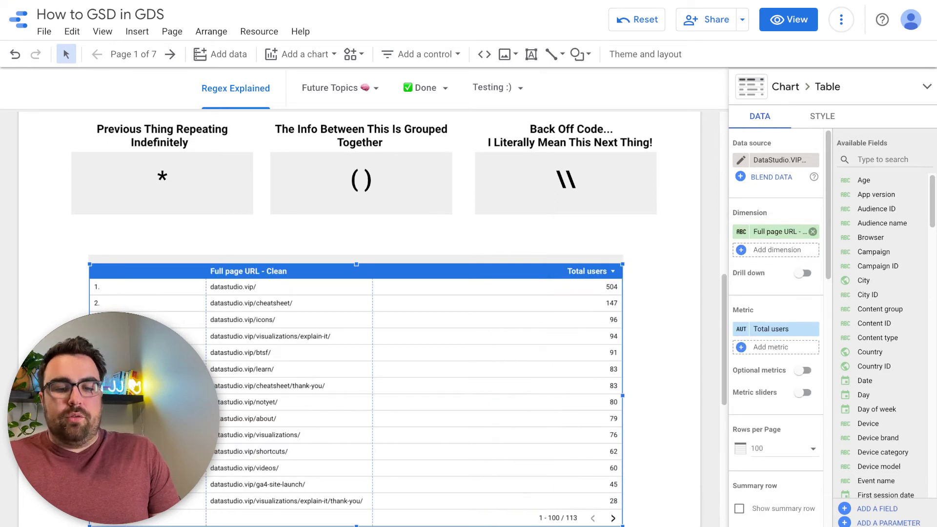
# Create a new calculated field as the table's second dimension and name it Clean Page 2.0.
pyautogui.click(777, 249)
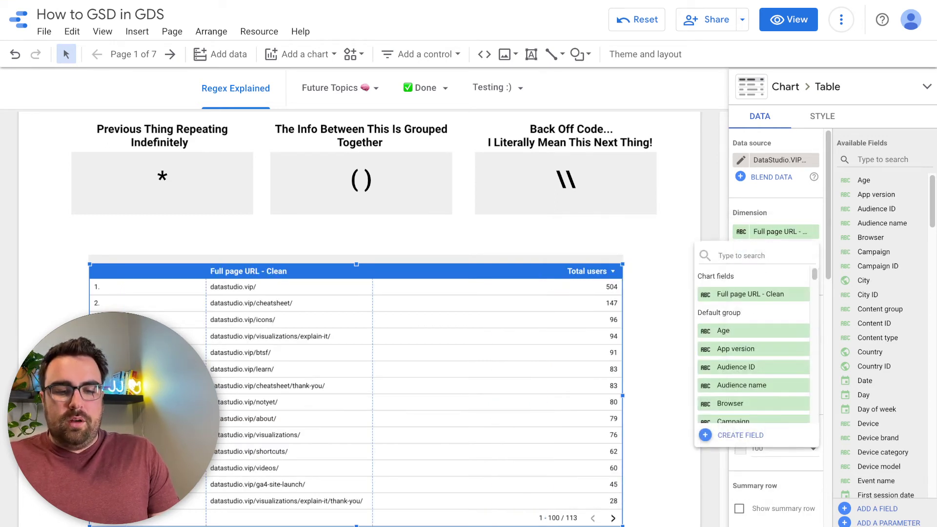
pyautogui.click(717, 489)
pyautogui.write('rege')
pyautogui.press('BackSpace')
pyautogui.press('BackSpace')
pyautogui.press('BackSpace')
pyautogui.press('BackSpace')
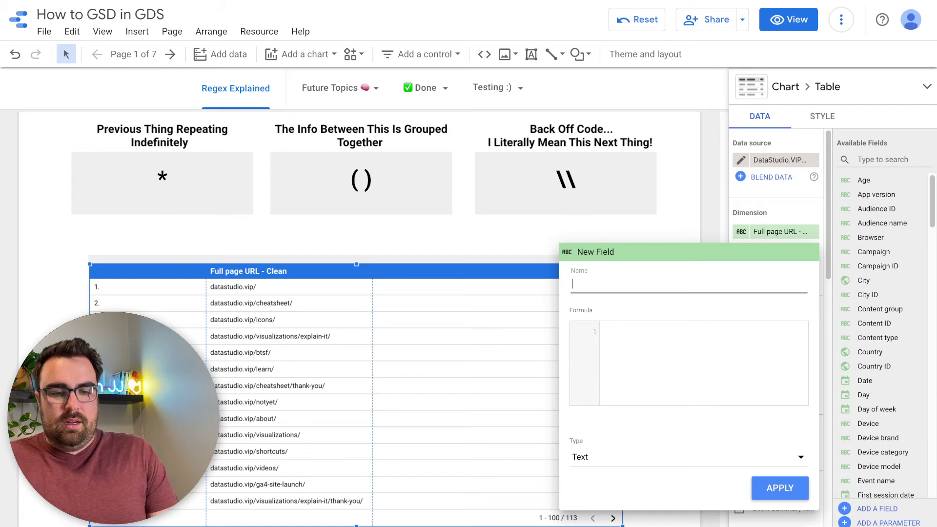
pyautogui.write('Clean Page')
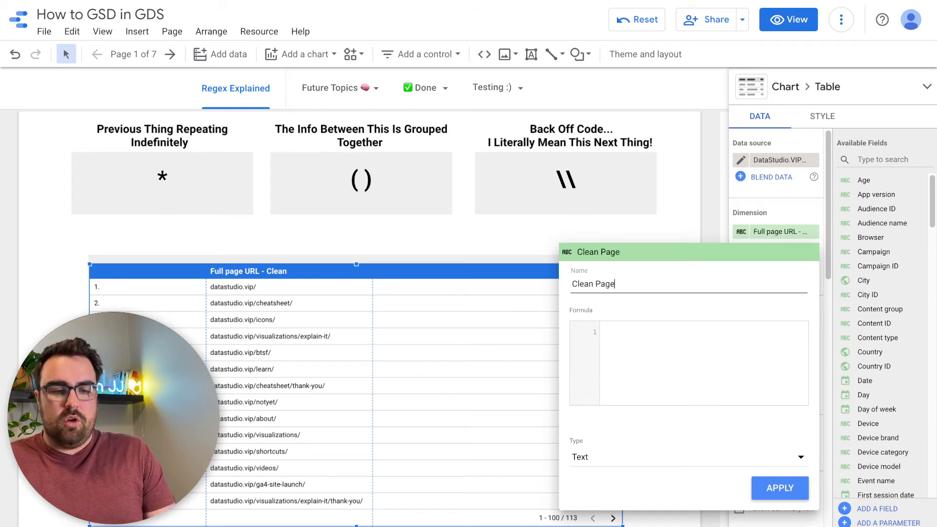
pyautogui.write(' 2.0')
# Start the Clean Page 2.0 formula with REGEXP_EXTRACT, using Full page URL as its first argument.
pyautogui.click(604, 331)
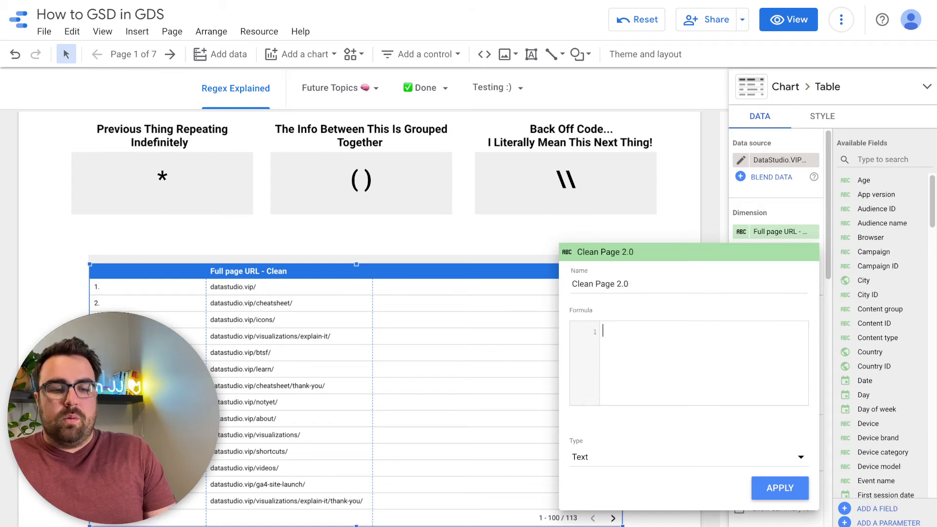
pyautogui.write('rege')
pyautogui.press('Down')
pyautogui.press('Down')
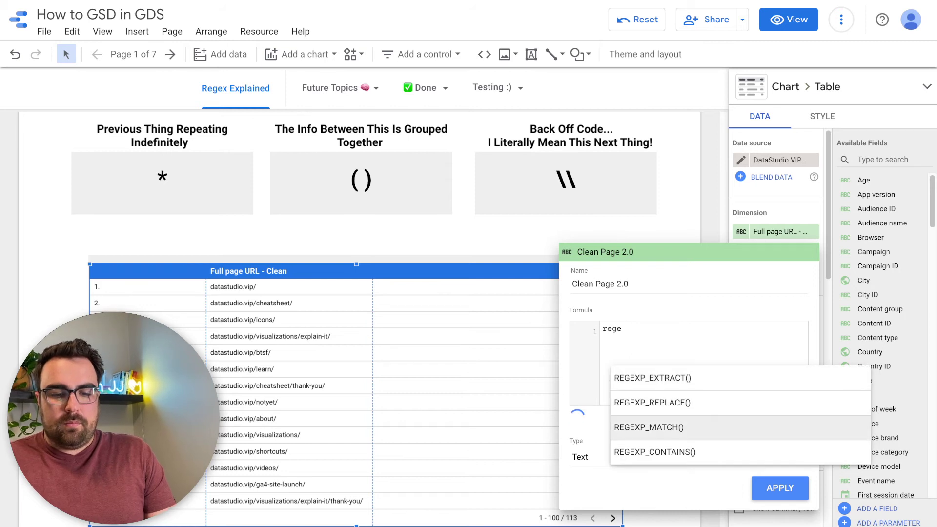
pyautogui.press('Up')
pyautogui.press('Up')
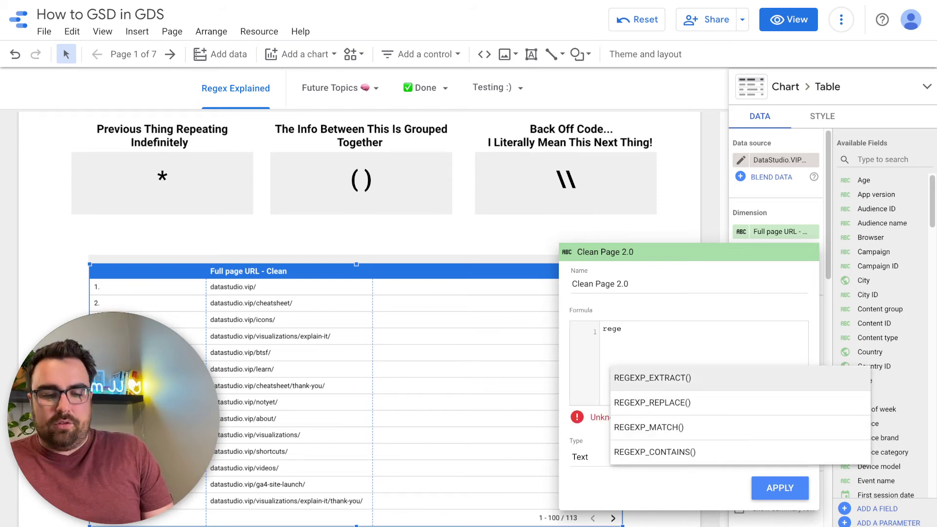
pyautogui.press('Return')
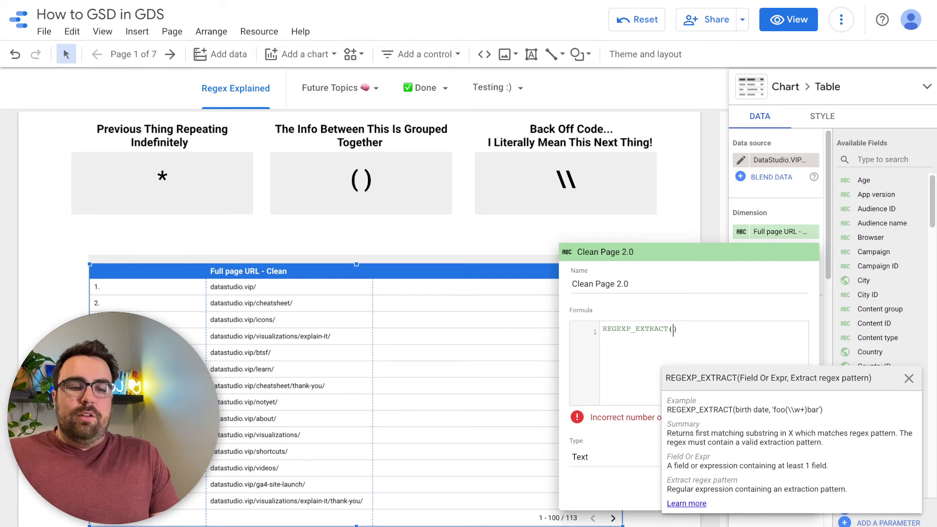
pyautogui.write('Full page URL')
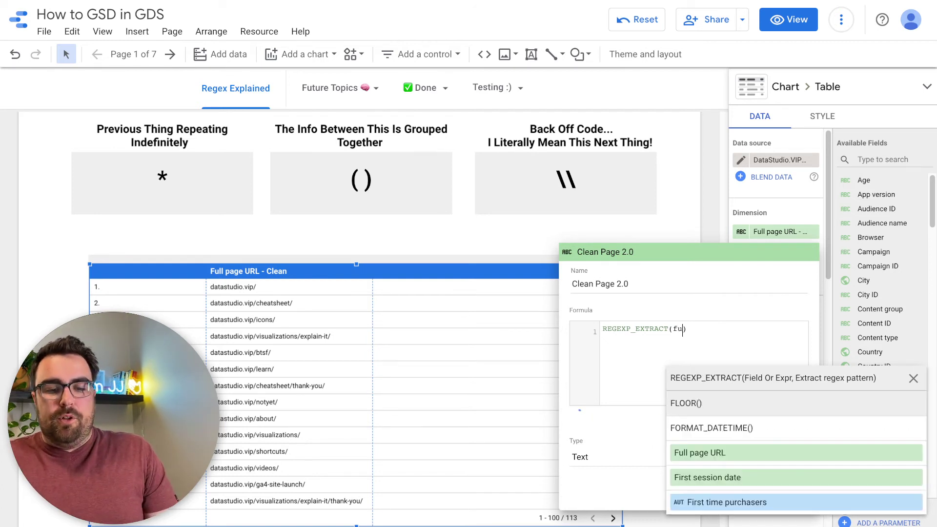
pyautogui.press('Return')
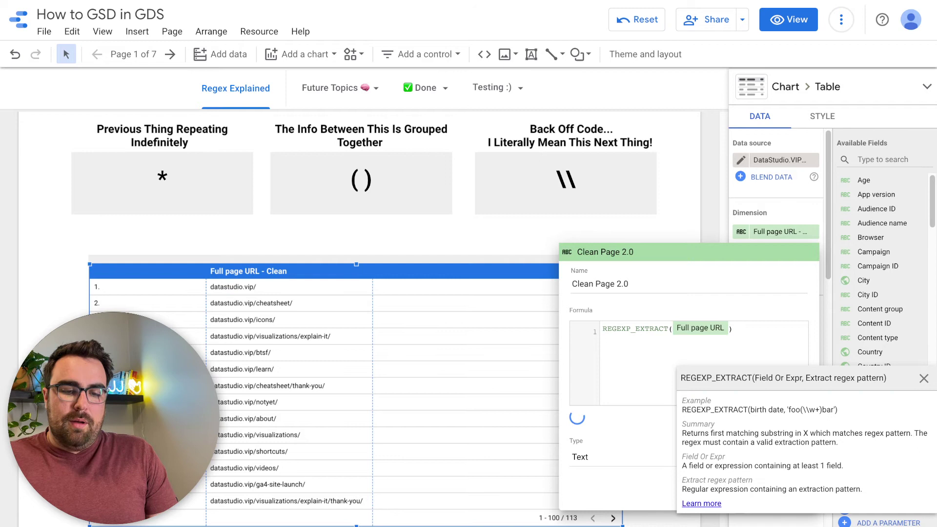
# Complete the REGEXP_EXTRACT formula with the pattern '.*\\?' and apply the field to the table.
pyautogui.write(", '")
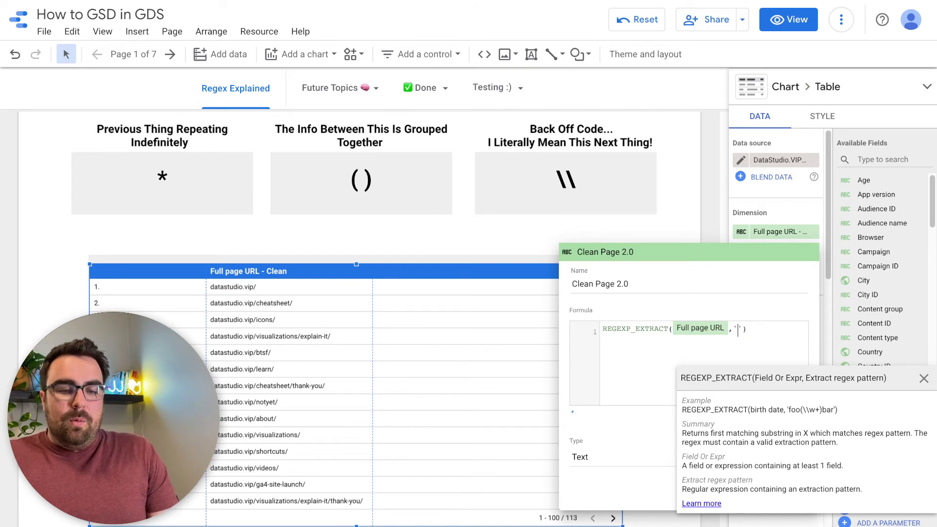
pyautogui.write('.*')
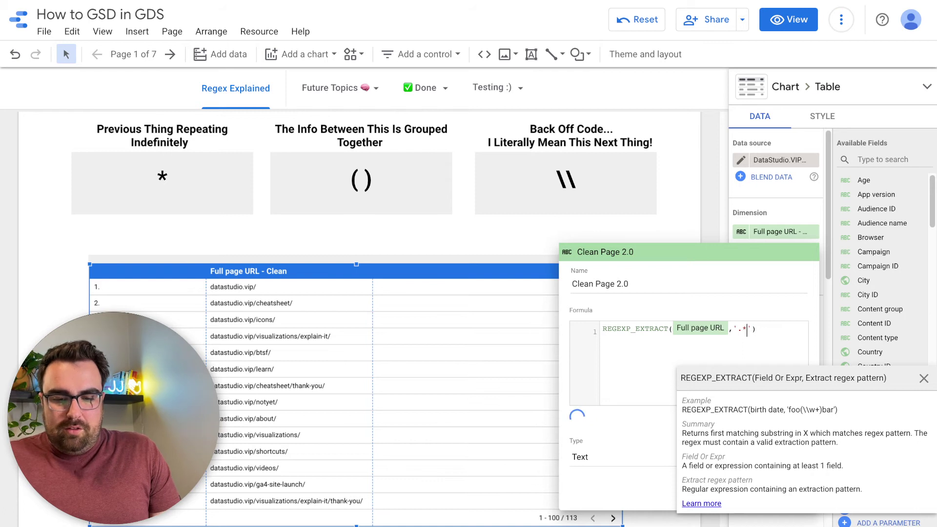
pyautogui.write('\\\\')
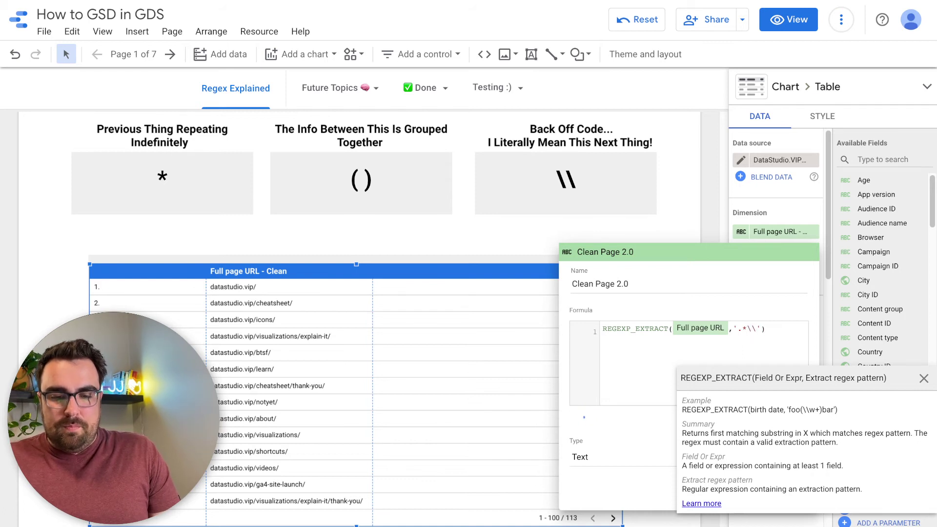
pyautogui.write('?')
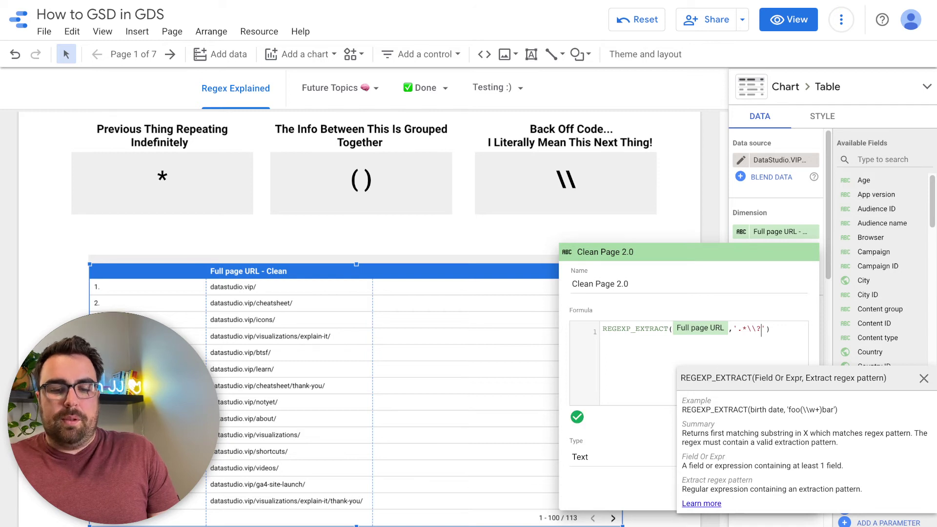
pyautogui.click(925, 378)
pyautogui.click(780, 507)
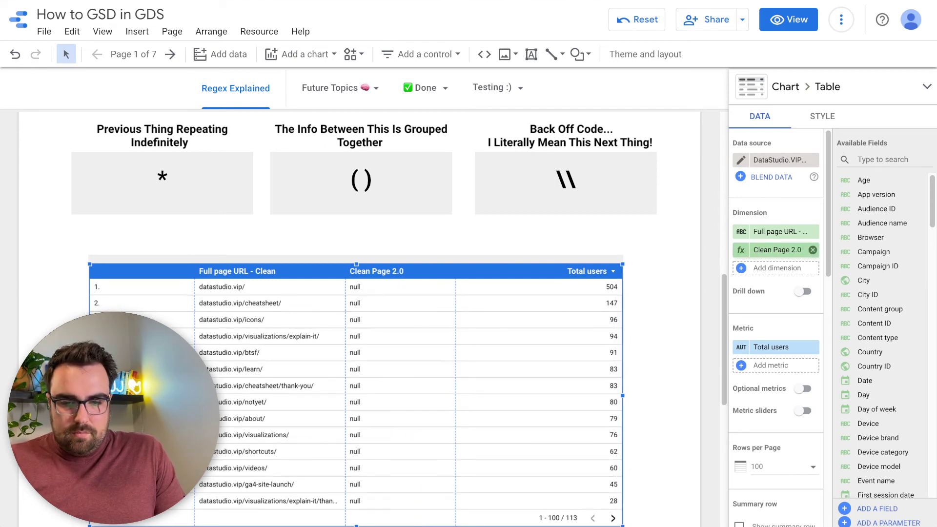
# Reopen the Clean Page 2.0 field, examine the pattern in its formula, and close the editor.
pyautogui.click(777, 250)
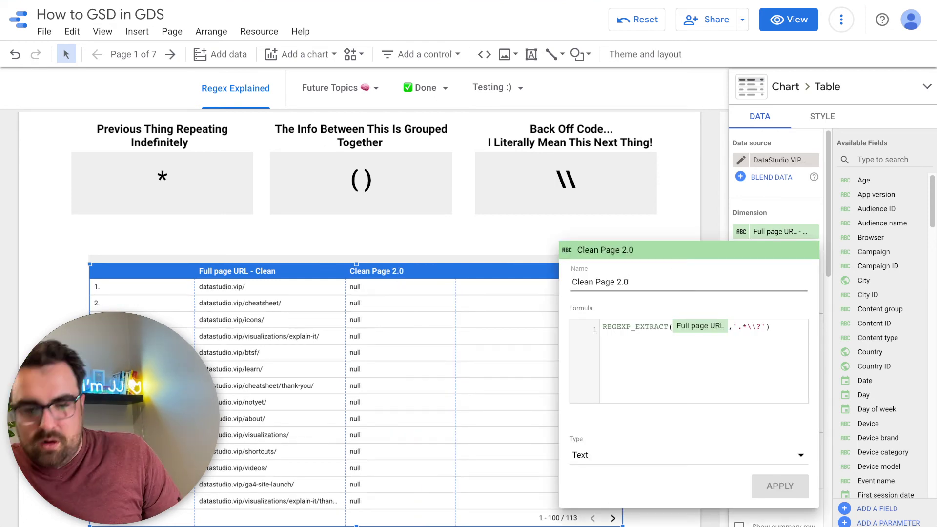
pyautogui.moveTo(756, 327); pyautogui.dragTo(752, 327)
pyautogui.click(762, 328)
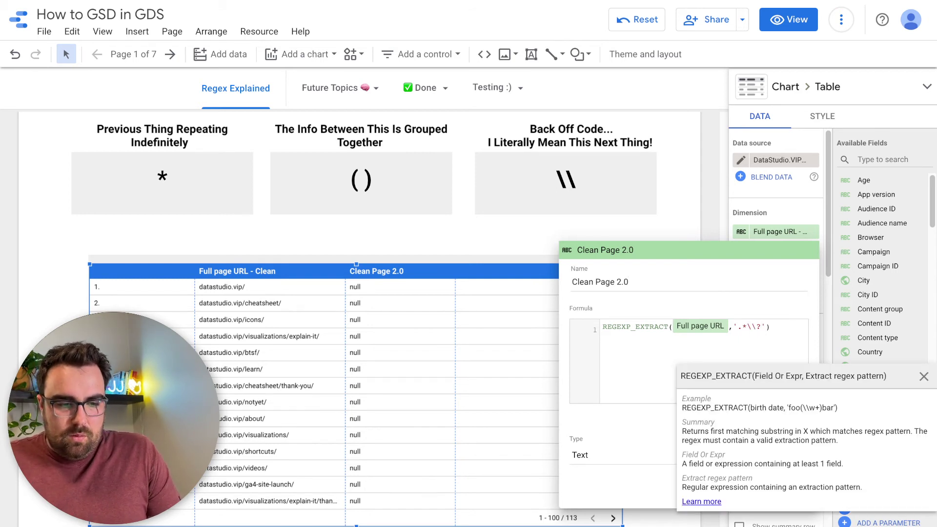
pyautogui.click(770, 328)
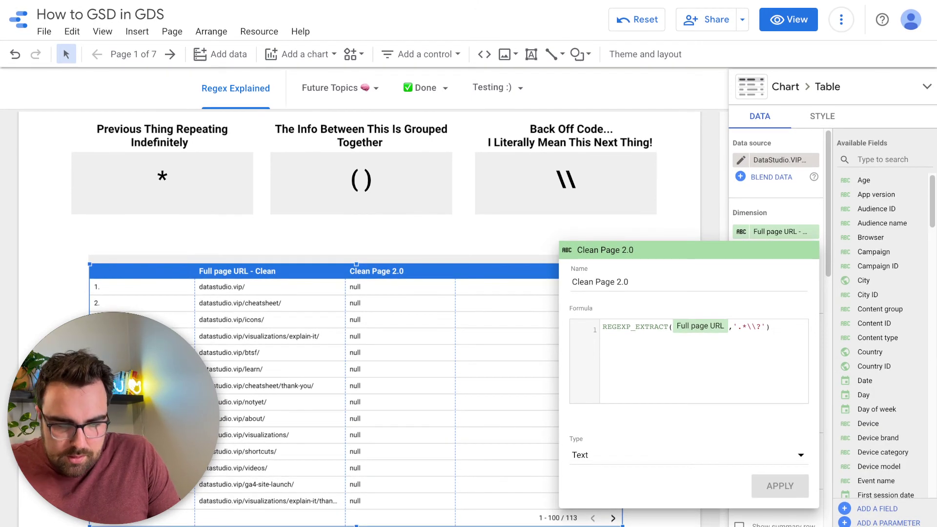
pyautogui.press('Escape')
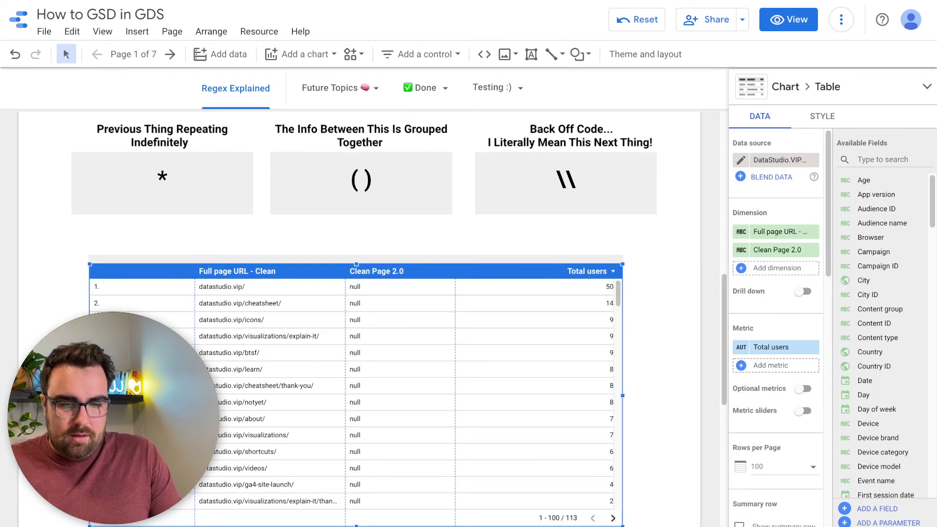
# Enclose the whole Clean Page 2.0 pattern in a capture group, '(.*\\?)', and apply the formula.
pyautogui.click(741, 250)
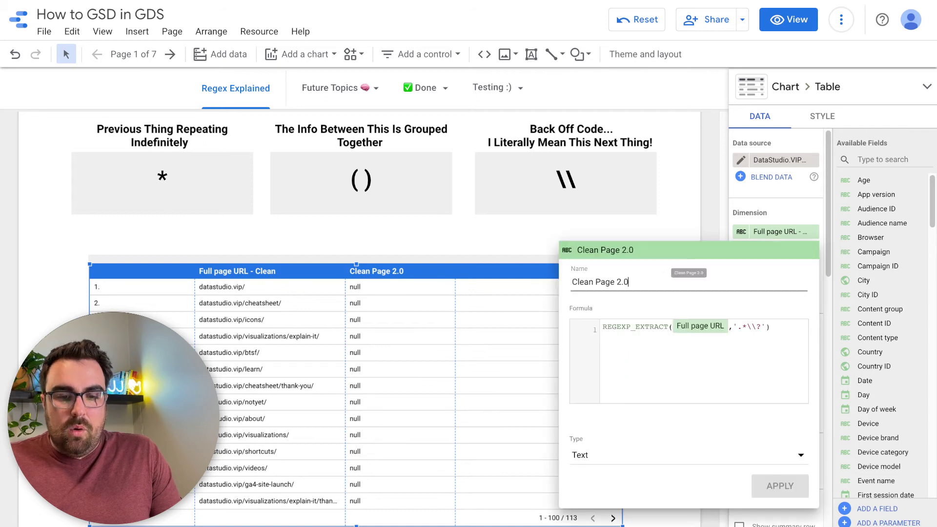
pyautogui.click(738, 326)
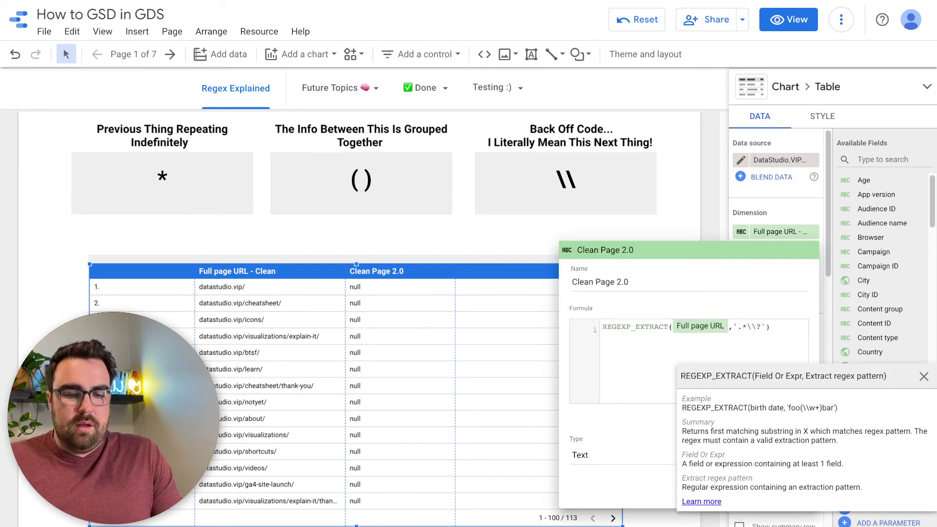
pyautogui.write('(')
pyautogui.click(757, 327)
pyautogui.write('\\')
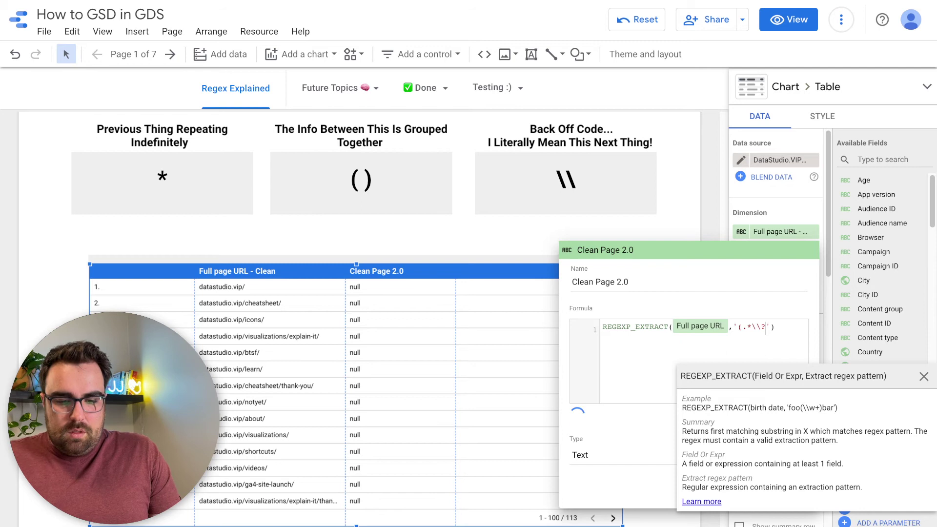
pyautogui.press('Right')
pyautogui.write(')')
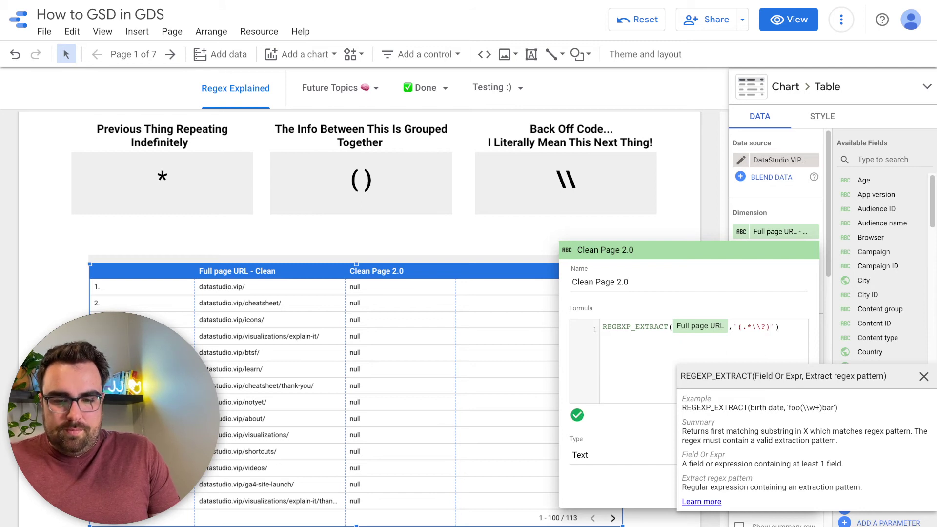
pyautogui.click(780, 486)
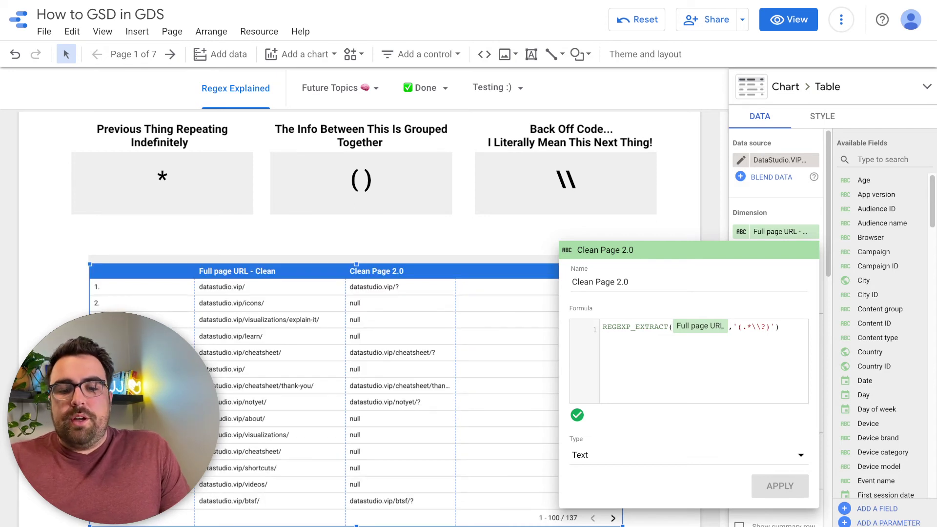
# Move the escaped question mark outside the capture group so the Clean Page 2.0 pattern reads '(.*)\\?', and apply it.
pyautogui.click(770, 327)
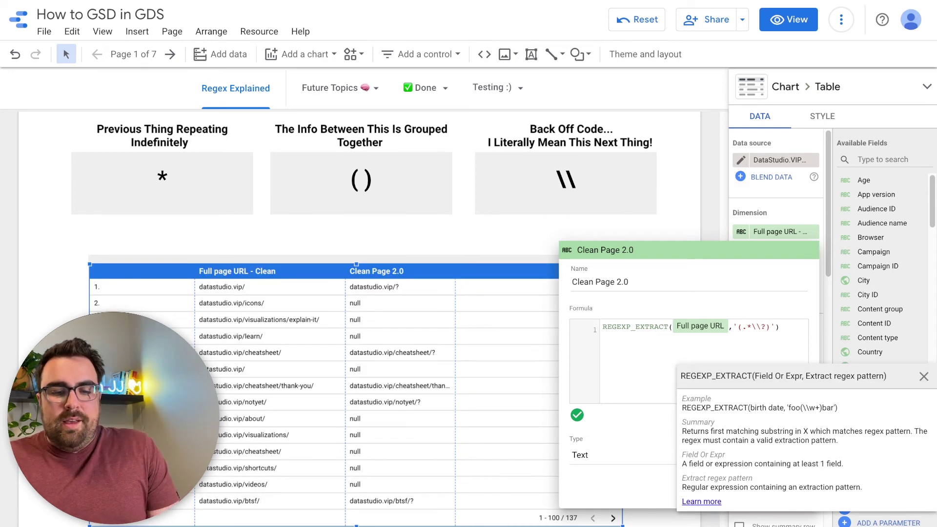
pyautogui.moveTo(738, 327); pyautogui.dragTo(771, 327)
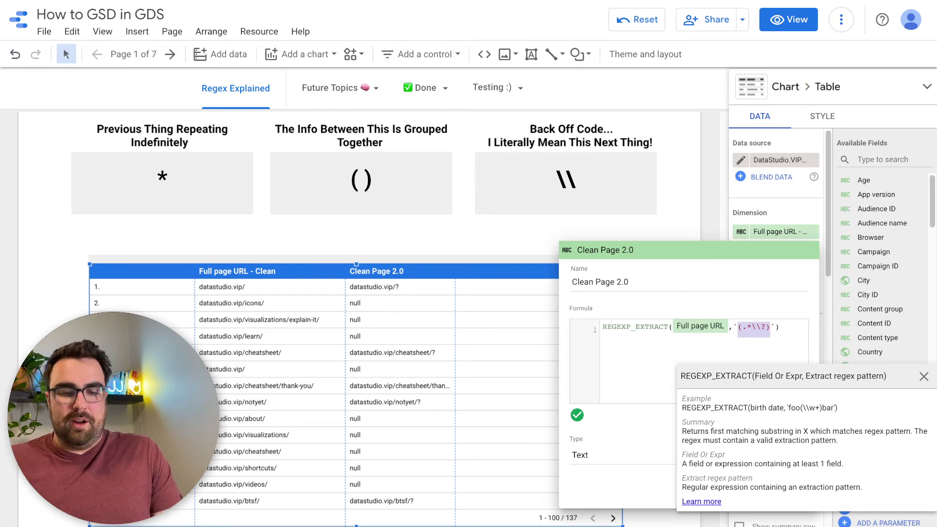
pyautogui.click(766, 327)
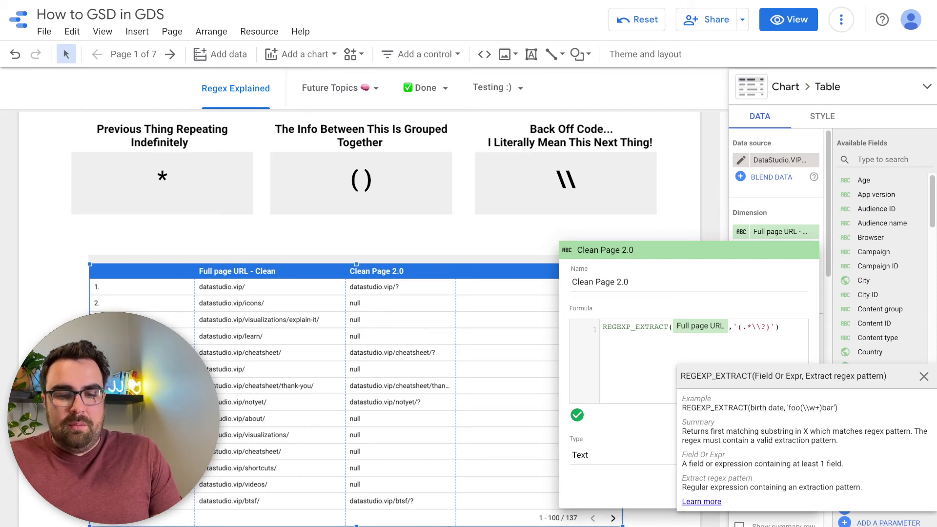
pyautogui.press('BackSpace')
pyautogui.press('BackSpace')
pyautogui.press('BackSpace')
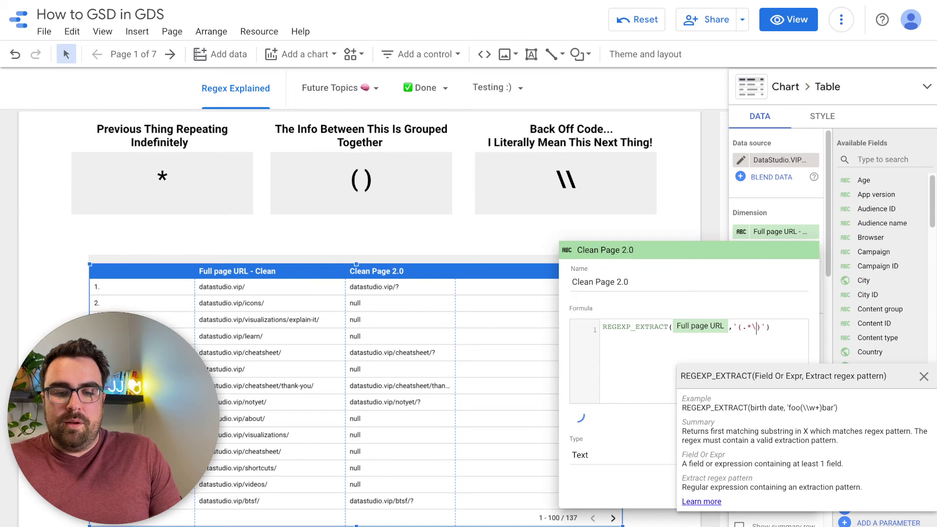
pyautogui.press('Right')
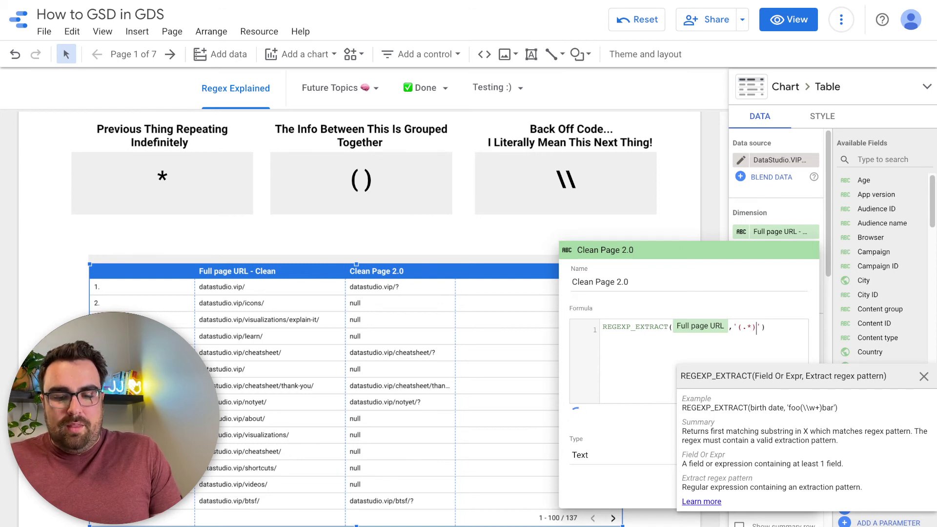
pyautogui.write('\\')
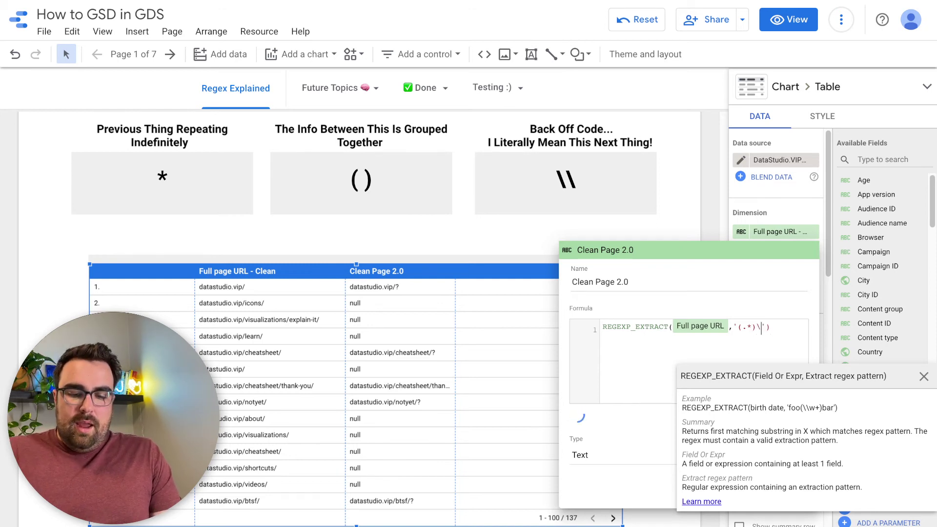
pyautogui.write('?')
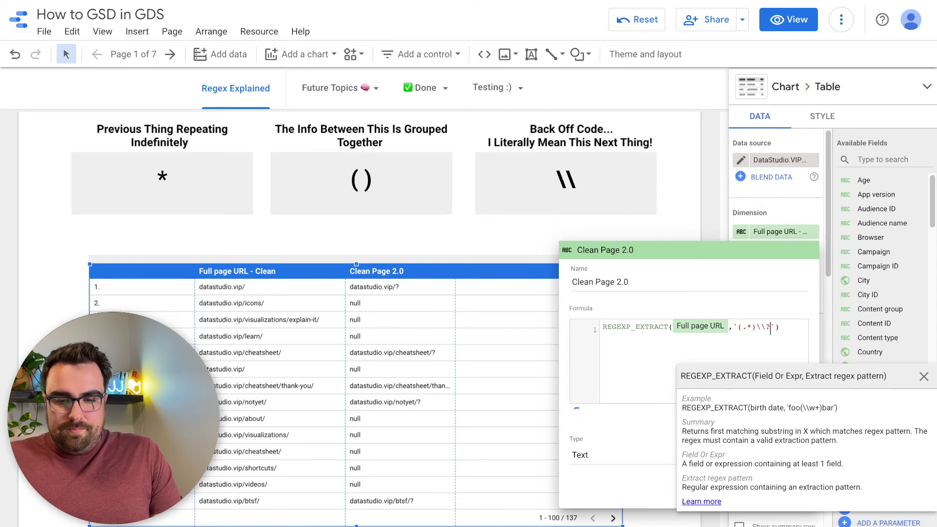
pyautogui.click(923, 376)
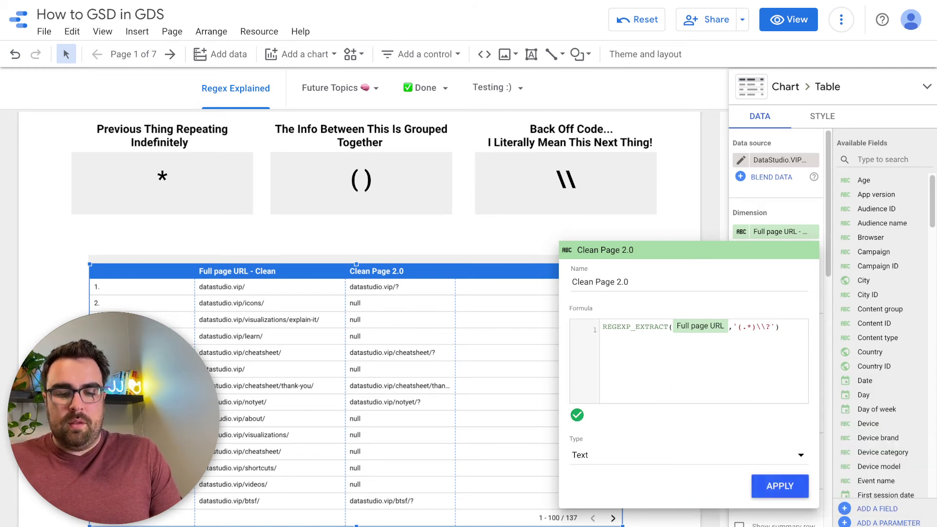
pyautogui.click(781, 486)
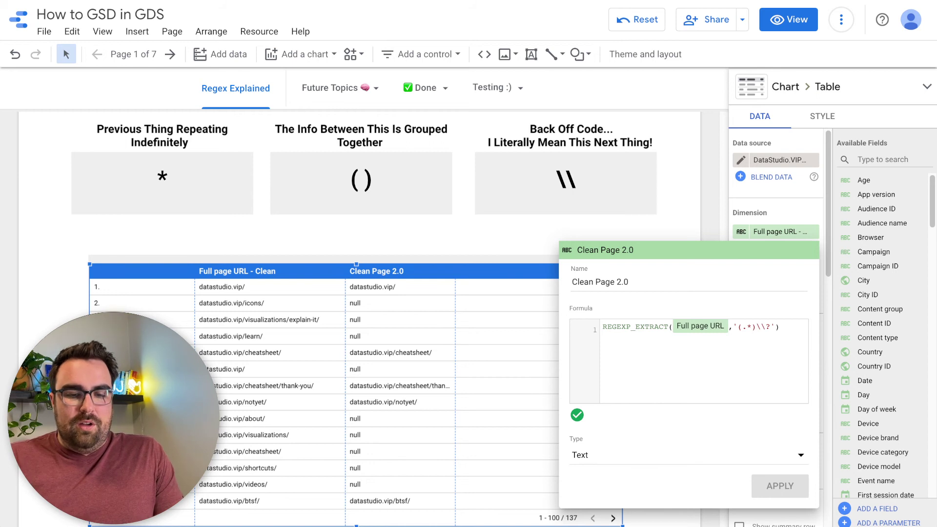
# Close the Clean Page 2.0 editor and compare its values with Full page URL - Clean down the table.
pyautogui.click(770, 327)
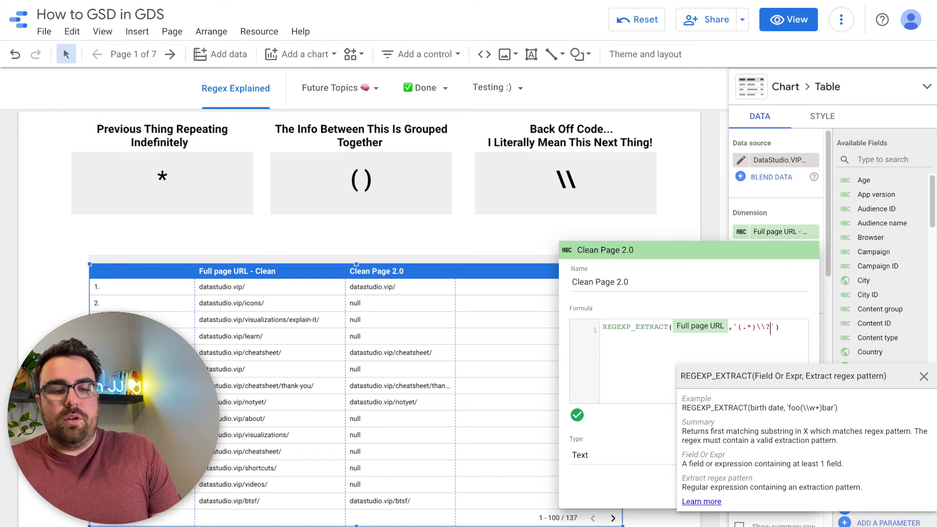
pyautogui.press('Escape')
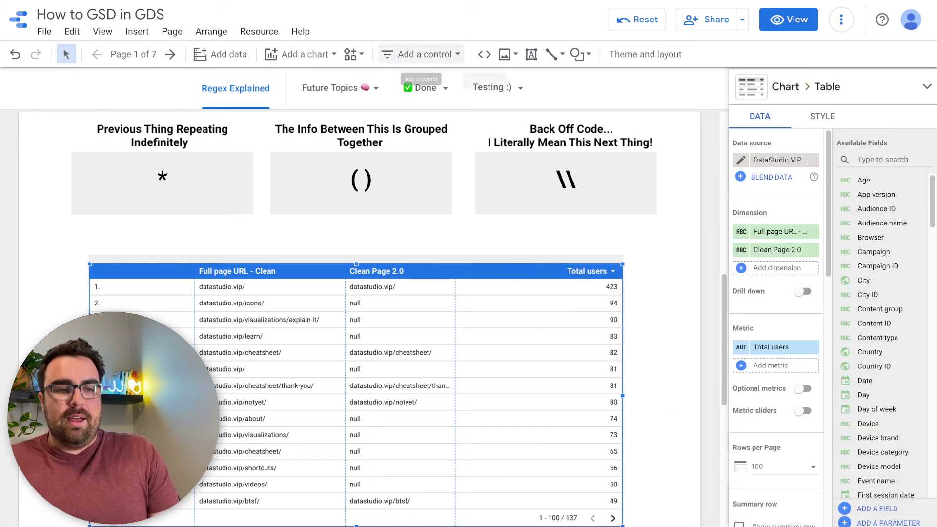
pyautogui.scroll(-7, 356, 394)
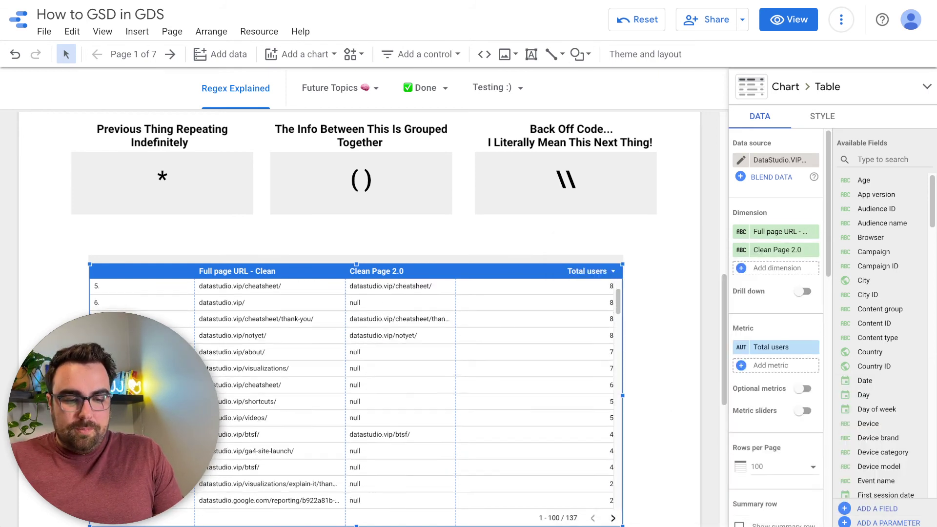
# Open the regex101 tester in a new browser tab, ready for entering a regular expression.
pyautogui.scroll(10, 360, 235)
pyautogui.scroll(-3, 359, 317)
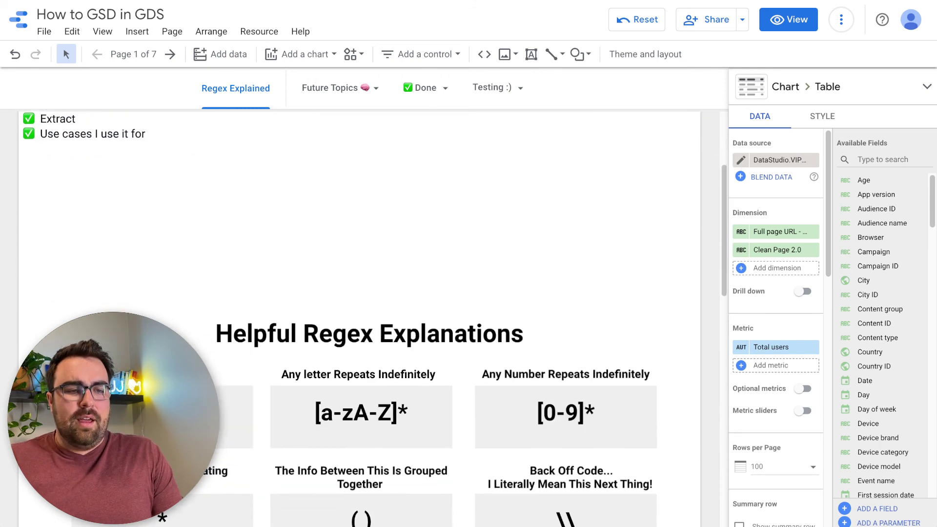
pyautogui.hotkey('ctrl', 't')
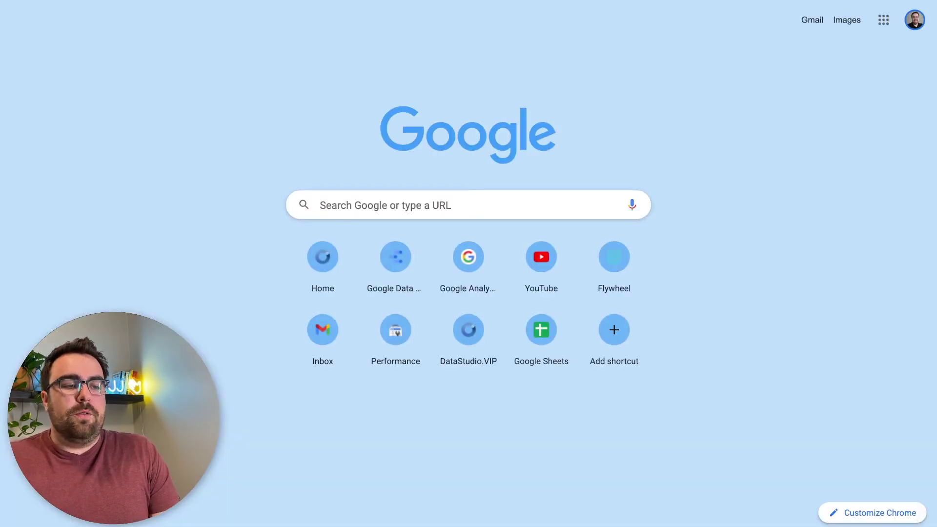
pyautogui.press('Return')
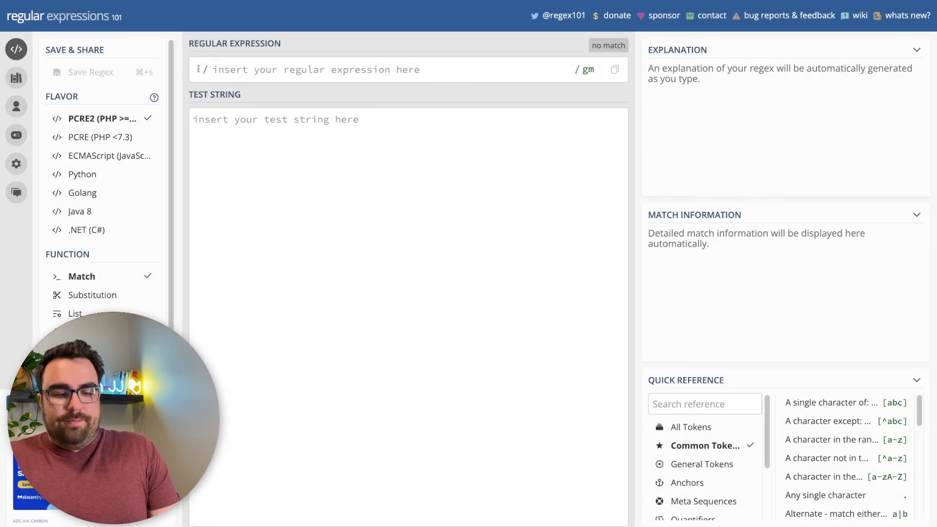
pyautogui.click(213, 69)
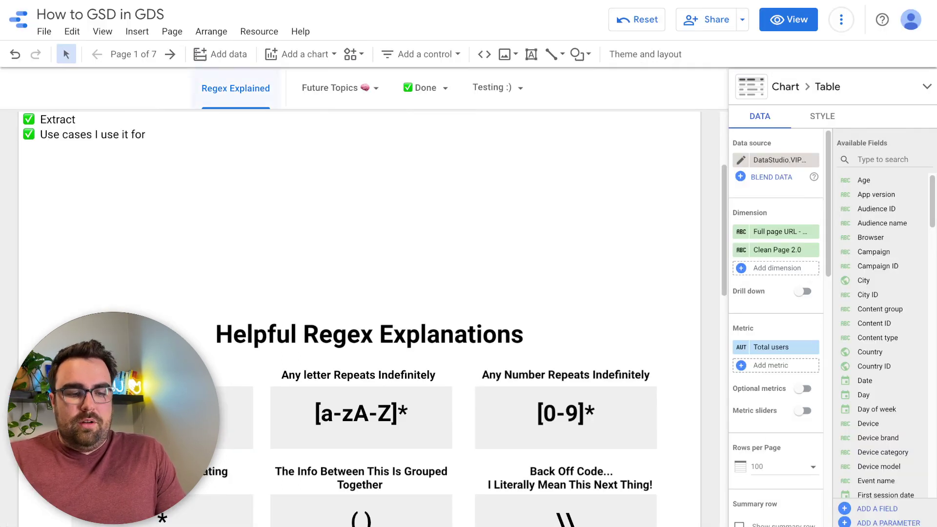
# Return to the Data Studio report, switch it to view mode, and copy 'datastudio.vip/cheatsheet/thank-you/' from the Full page URL - Clean column.
pyautogui.scroll(-8, 371, 302)
pyautogui.scroll(-3, 371, 302)
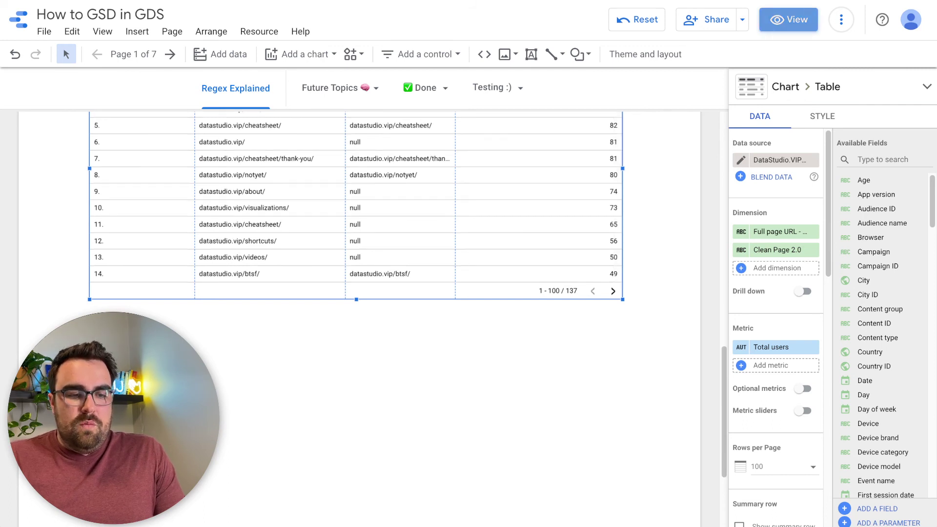
pyautogui.click(789, 19)
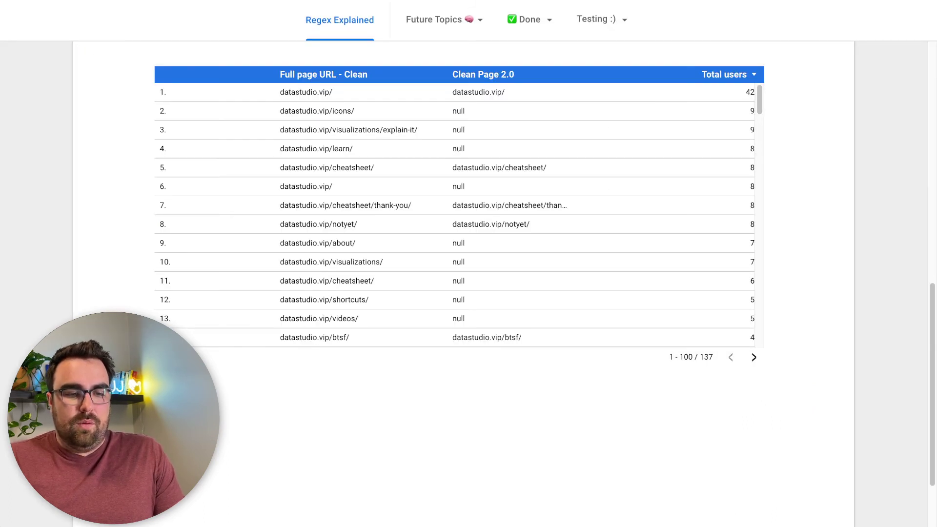
pyautogui.tripleClick(345, 205)
pyautogui.press('super+c')
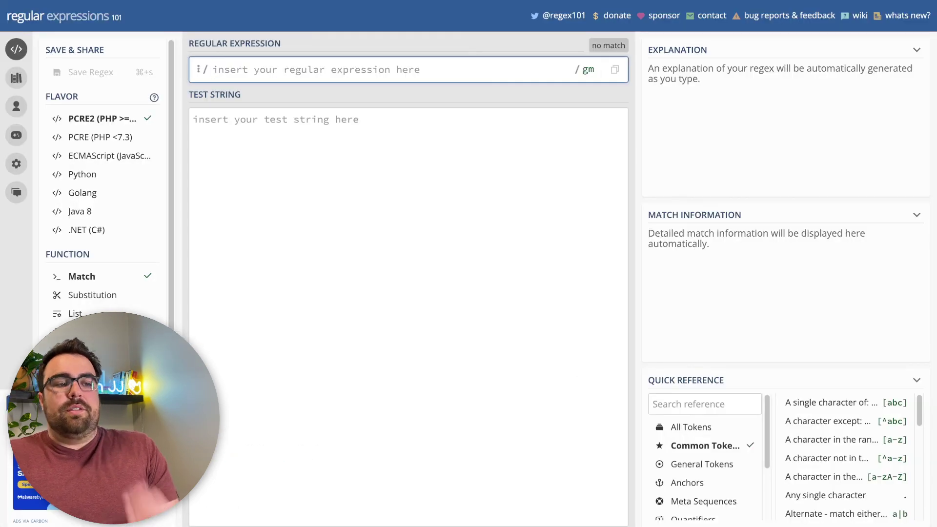
# In regex101, set the flavor to Golang and paste the copied URL as the test string without a trailing line break.
pyautogui.click(102, 192)
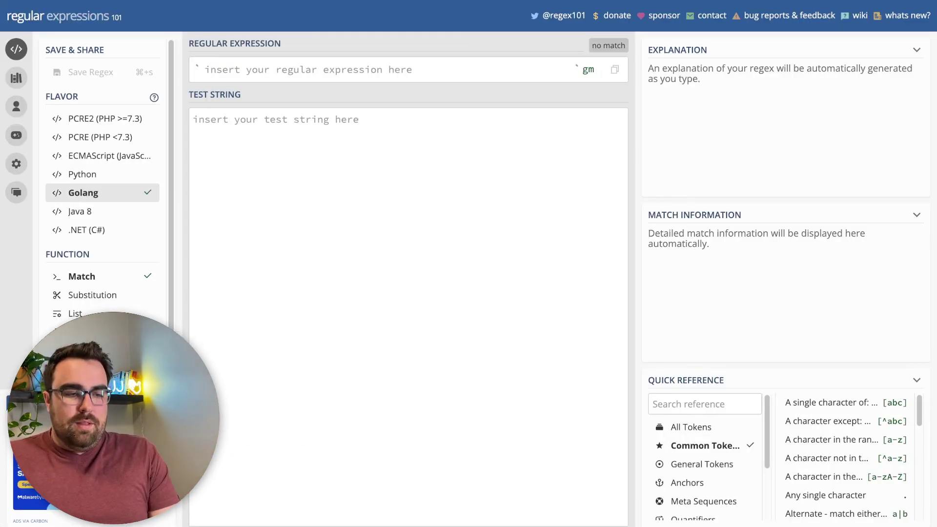
pyautogui.click(194, 119)
pyautogui.press('super+v')
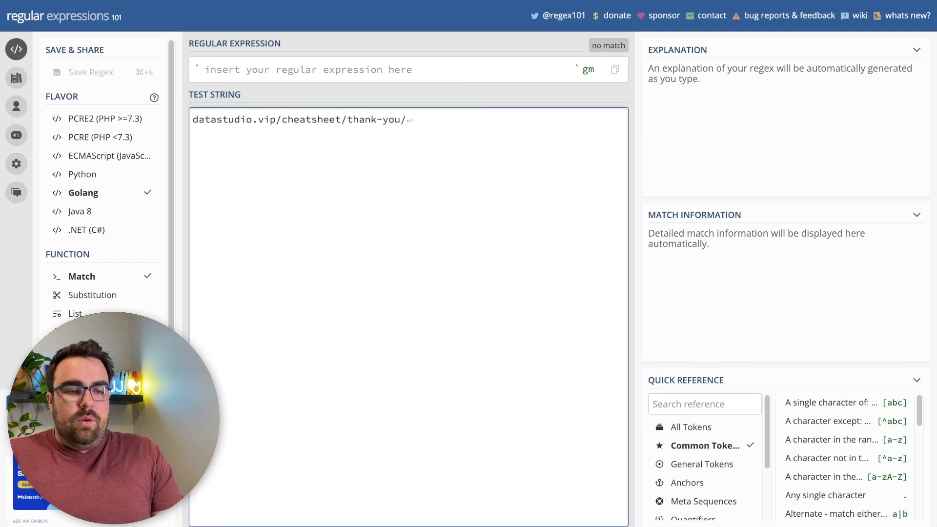
pyautogui.press('BackSpace')
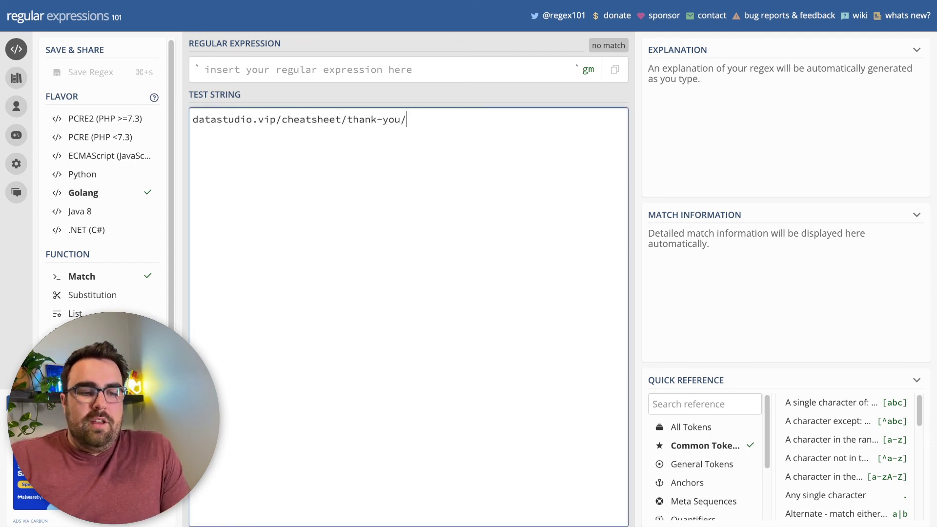
# Enter '.*' as the regular expression and examine the explanation of the dot and asterisk tokens.
pyautogui.click(205, 70)
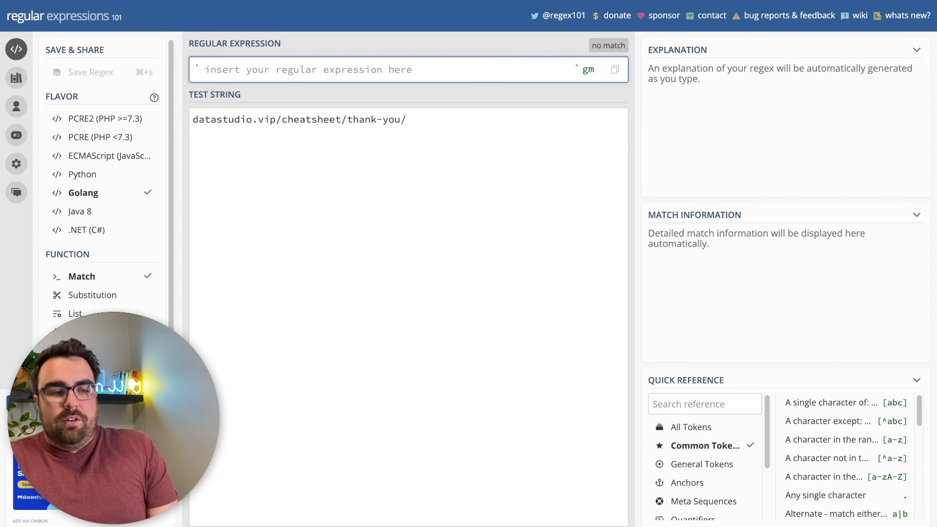
pyautogui.write('.*')
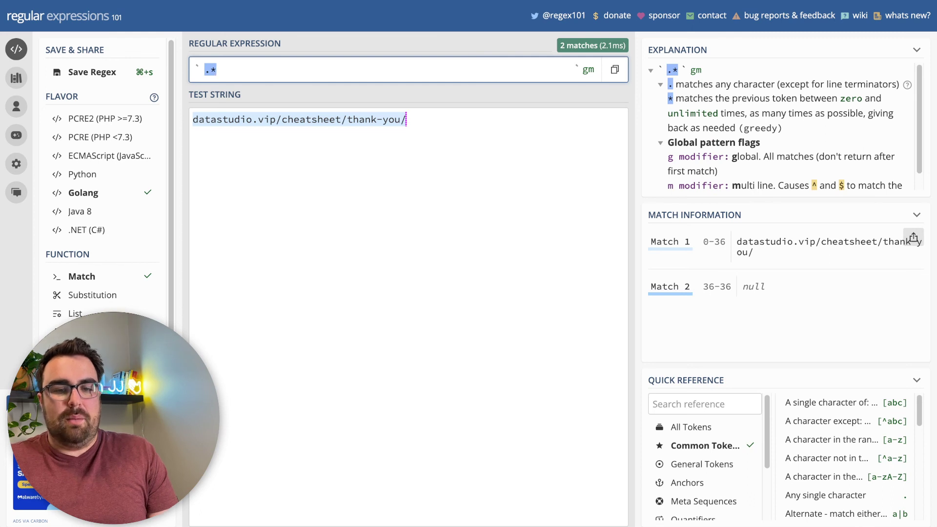
pyautogui.moveTo(676, 84); pyautogui.dragTo(897, 84)
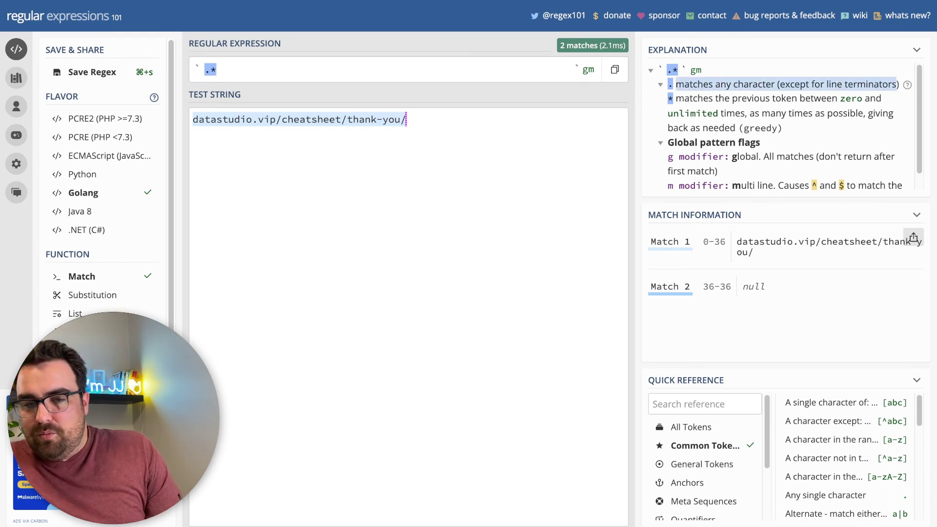
pyautogui.doubleClick(895, 84)
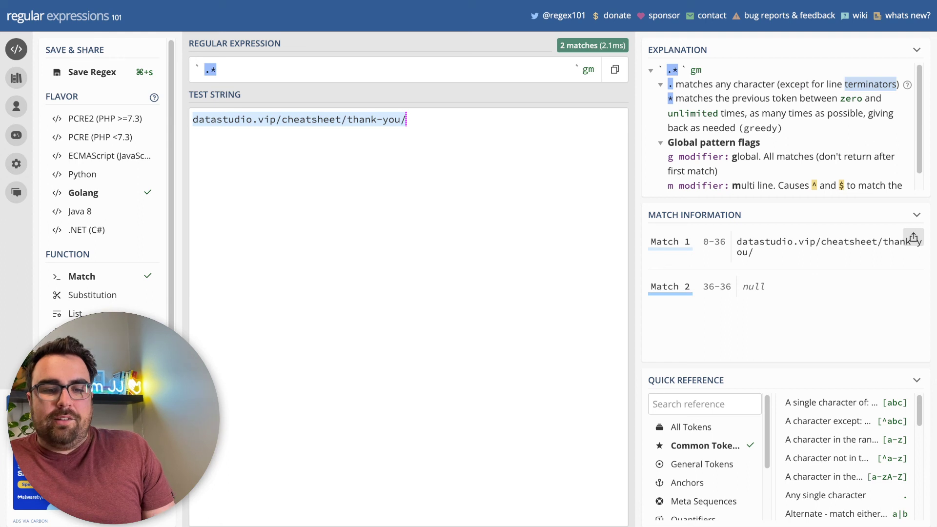
pyautogui.click(895, 84)
pyautogui.moveTo(669, 98); pyautogui.dragTo(722, 113)
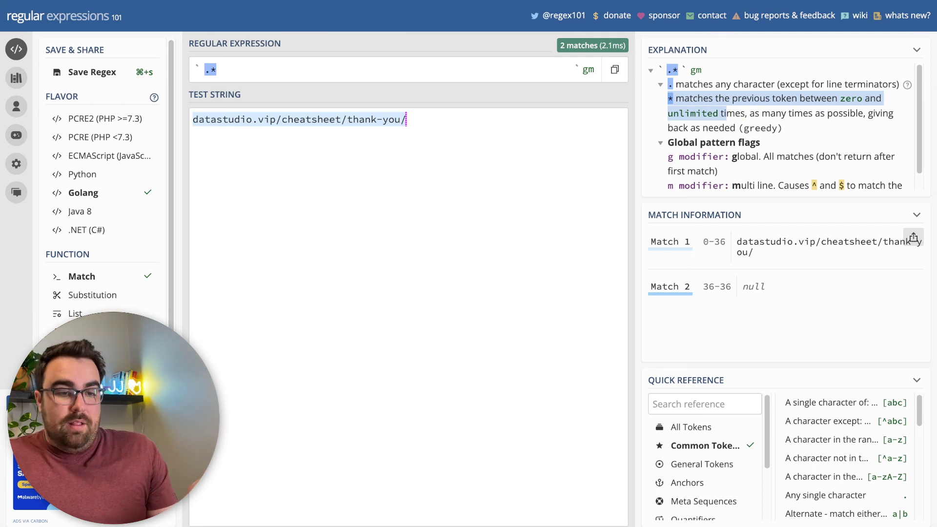
# Replace the regular expression with the literal word 'thank' to test it against the URL.
pyautogui.click(217, 70)
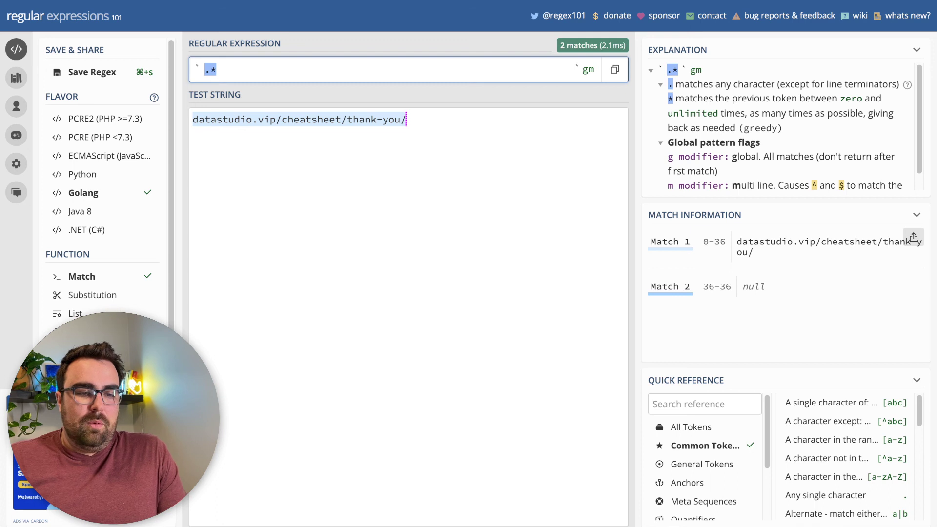
pyautogui.hotkey('shift', 'Left')
pyautogui.hotkey('shift', 'Left')
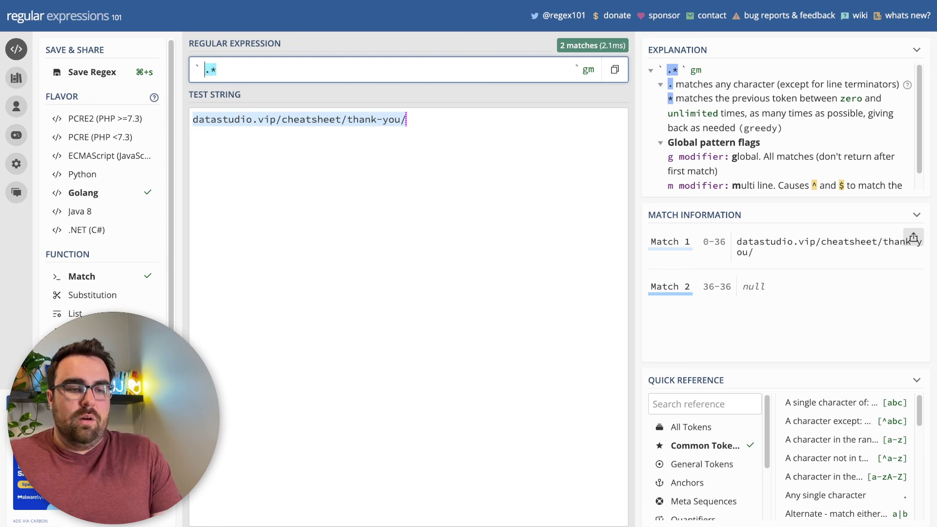
pyautogui.write('thank')
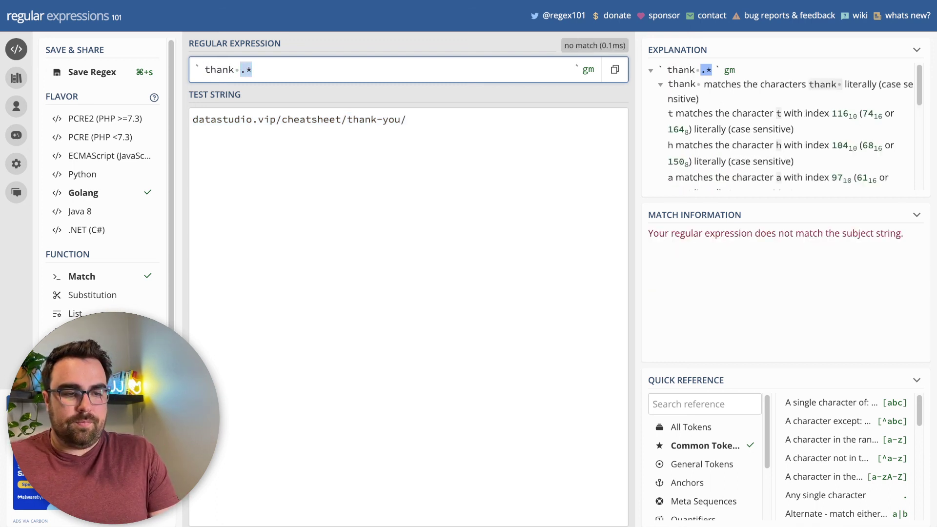
pyautogui.press('BackSpace')
pyautogui.press('BackSpace')
pyautogui.write('k')
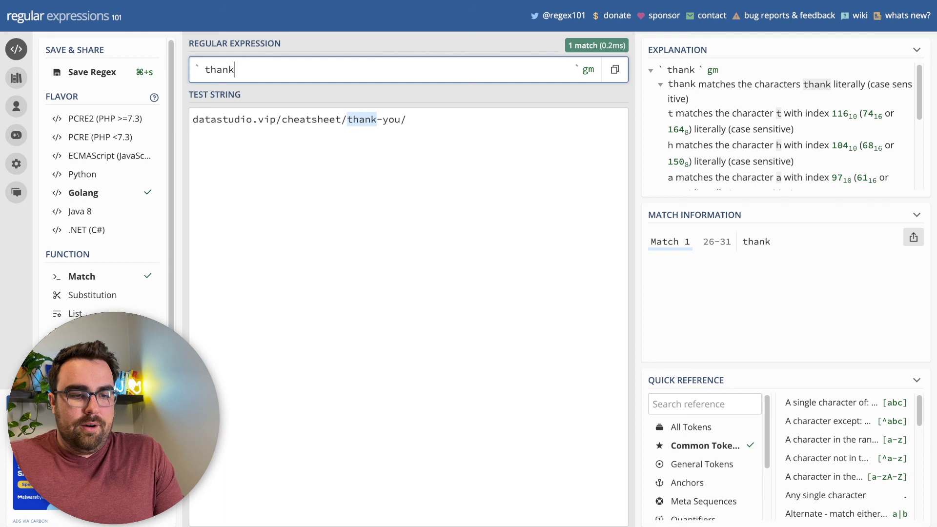
# Replace the regular expression with the single letter 'a'.
pyautogui.press('BackSpace')
pyautogui.press('BackSpace')
pyautogui.press('BackSpace')
pyautogui.press('BackSpace')
pyautogui.press('BackSpace')
pyautogui.write('a')
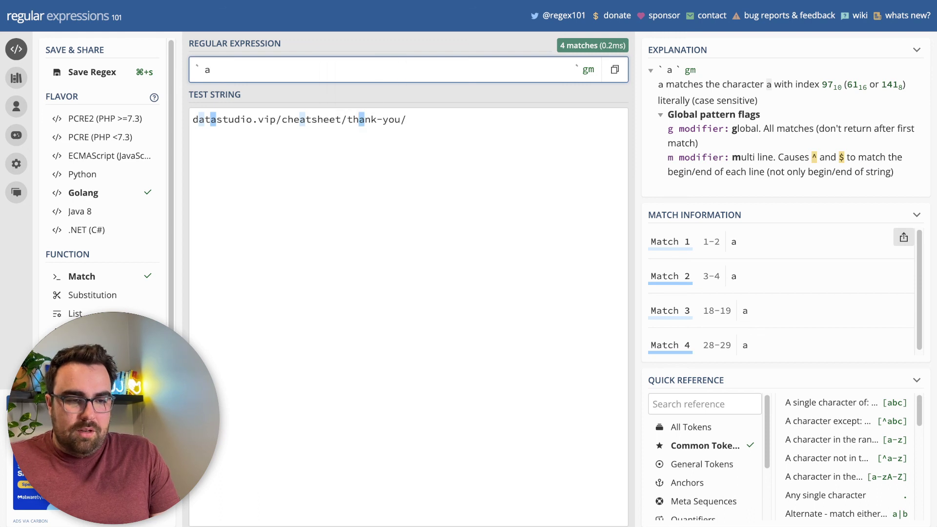
# Wrap the letter in a capture group so the regular expression reads '(a)'.
pyautogui.moveTo(206, 70)
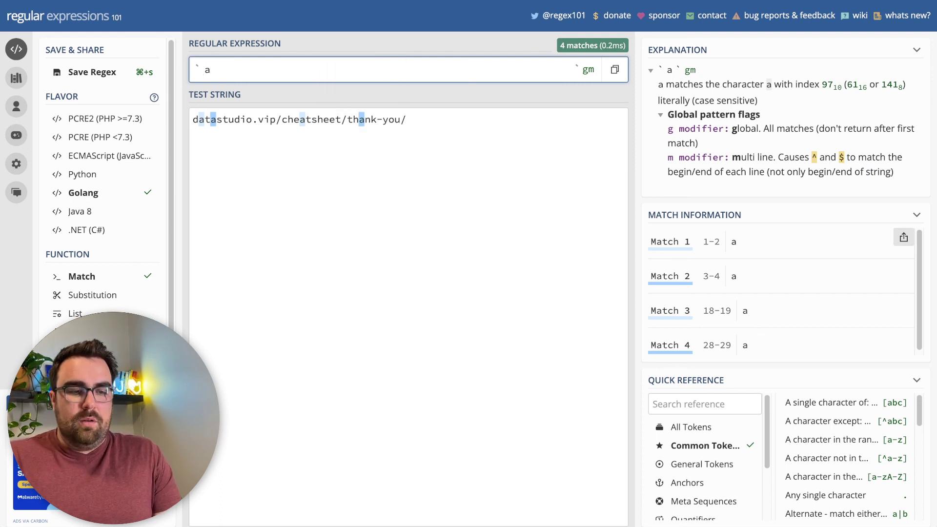
pyautogui.press('Left')
pyautogui.write('(')
pyautogui.press('Right')
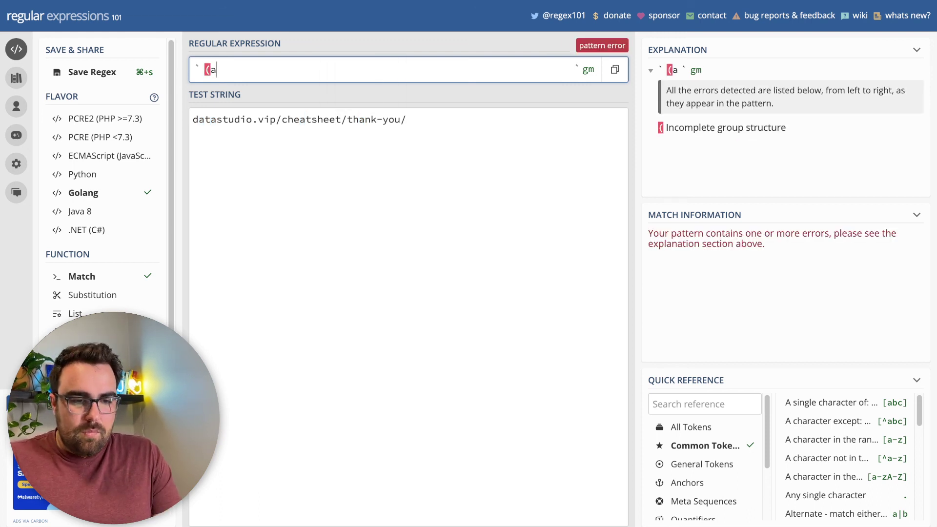
pyautogui.write(')')
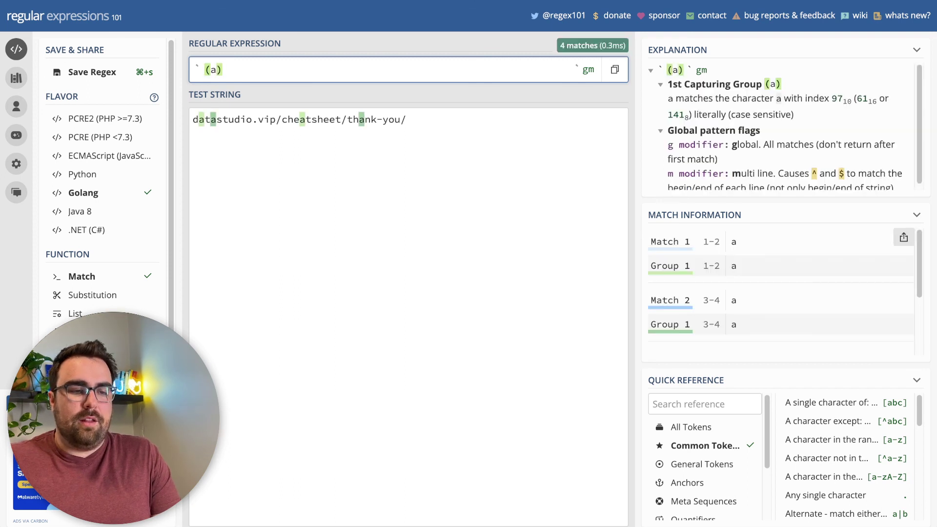
# Add a literal 's' after the capture group, making the pattern '(a)s', and inspect the matched letters in the test string.
pyautogui.write('s')
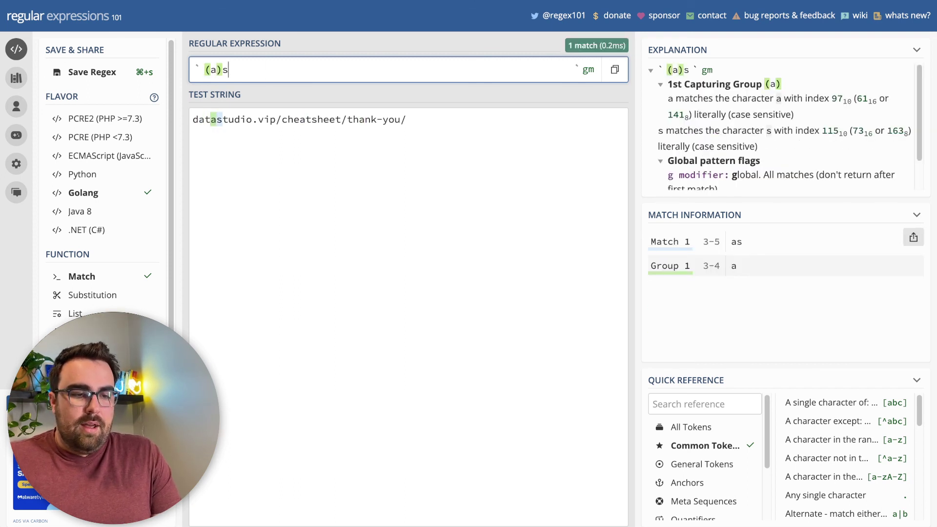
pyautogui.click(222, 119)
pyautogui.moveTo(222, 119); pyautogui.dragTo(210, 119)
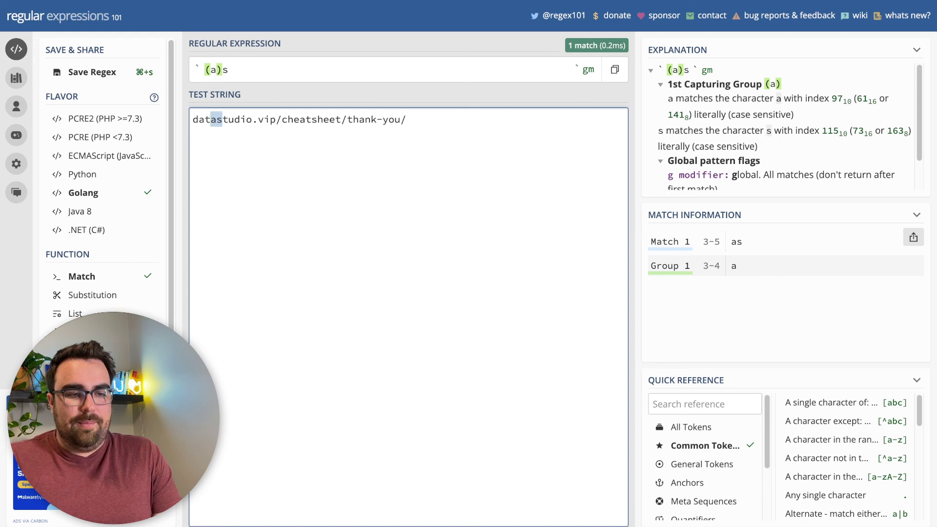
pyautogui.click(406, 119)
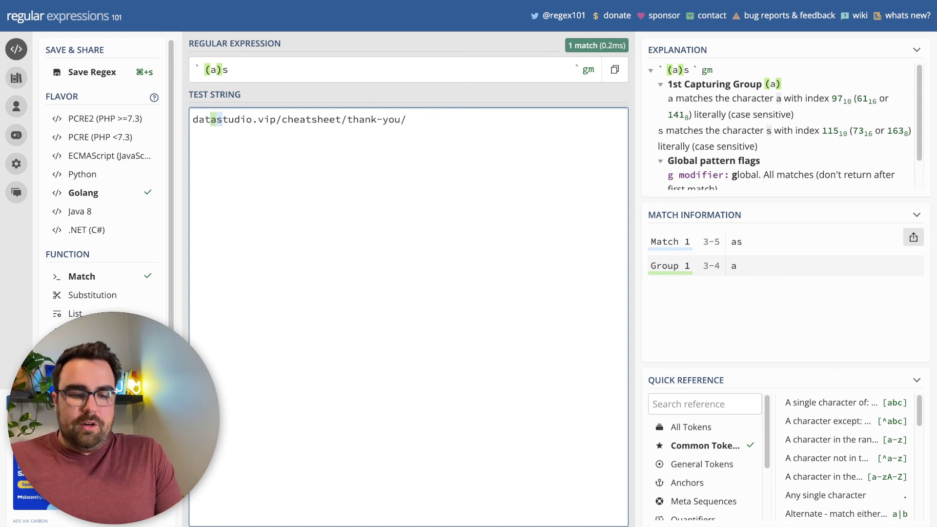
# Look through the quick reference token categories and collapse the quick reference.
pyautogui.scroll(-2, 706, 468)
pyautogui.scroll(2, 705, 469)
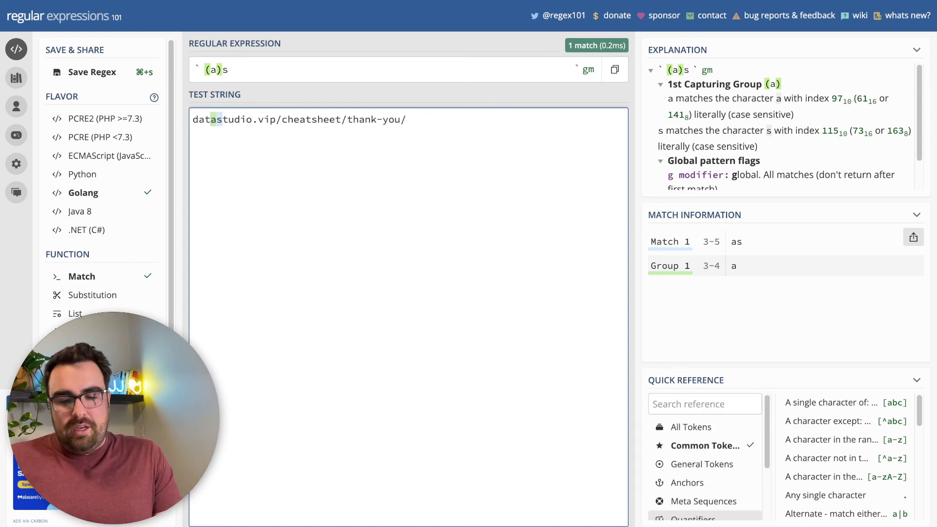
pyautogui.scroll(-2, 706, 456)
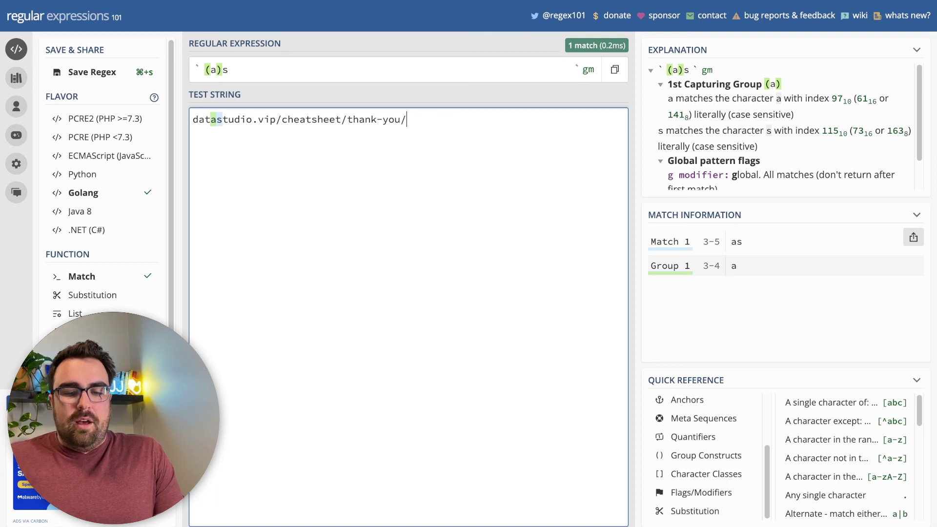
pyautogui.click(916, 380)
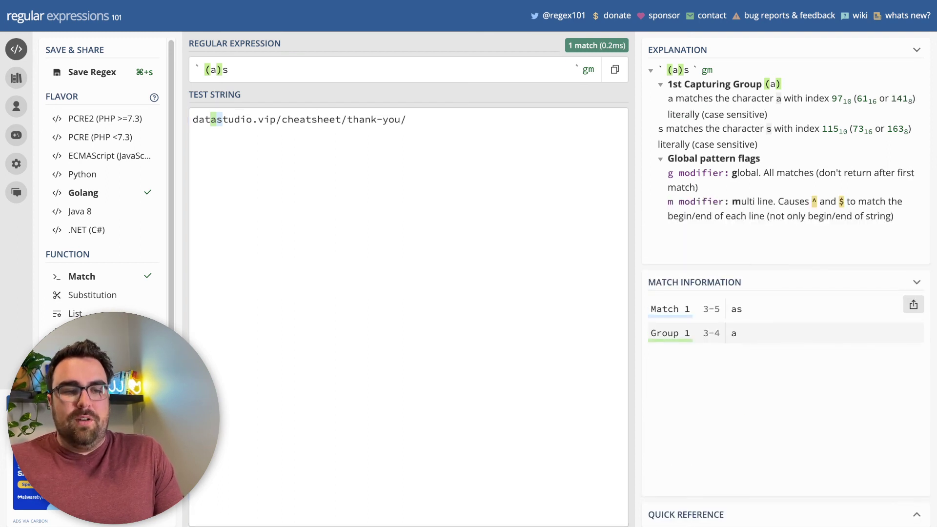